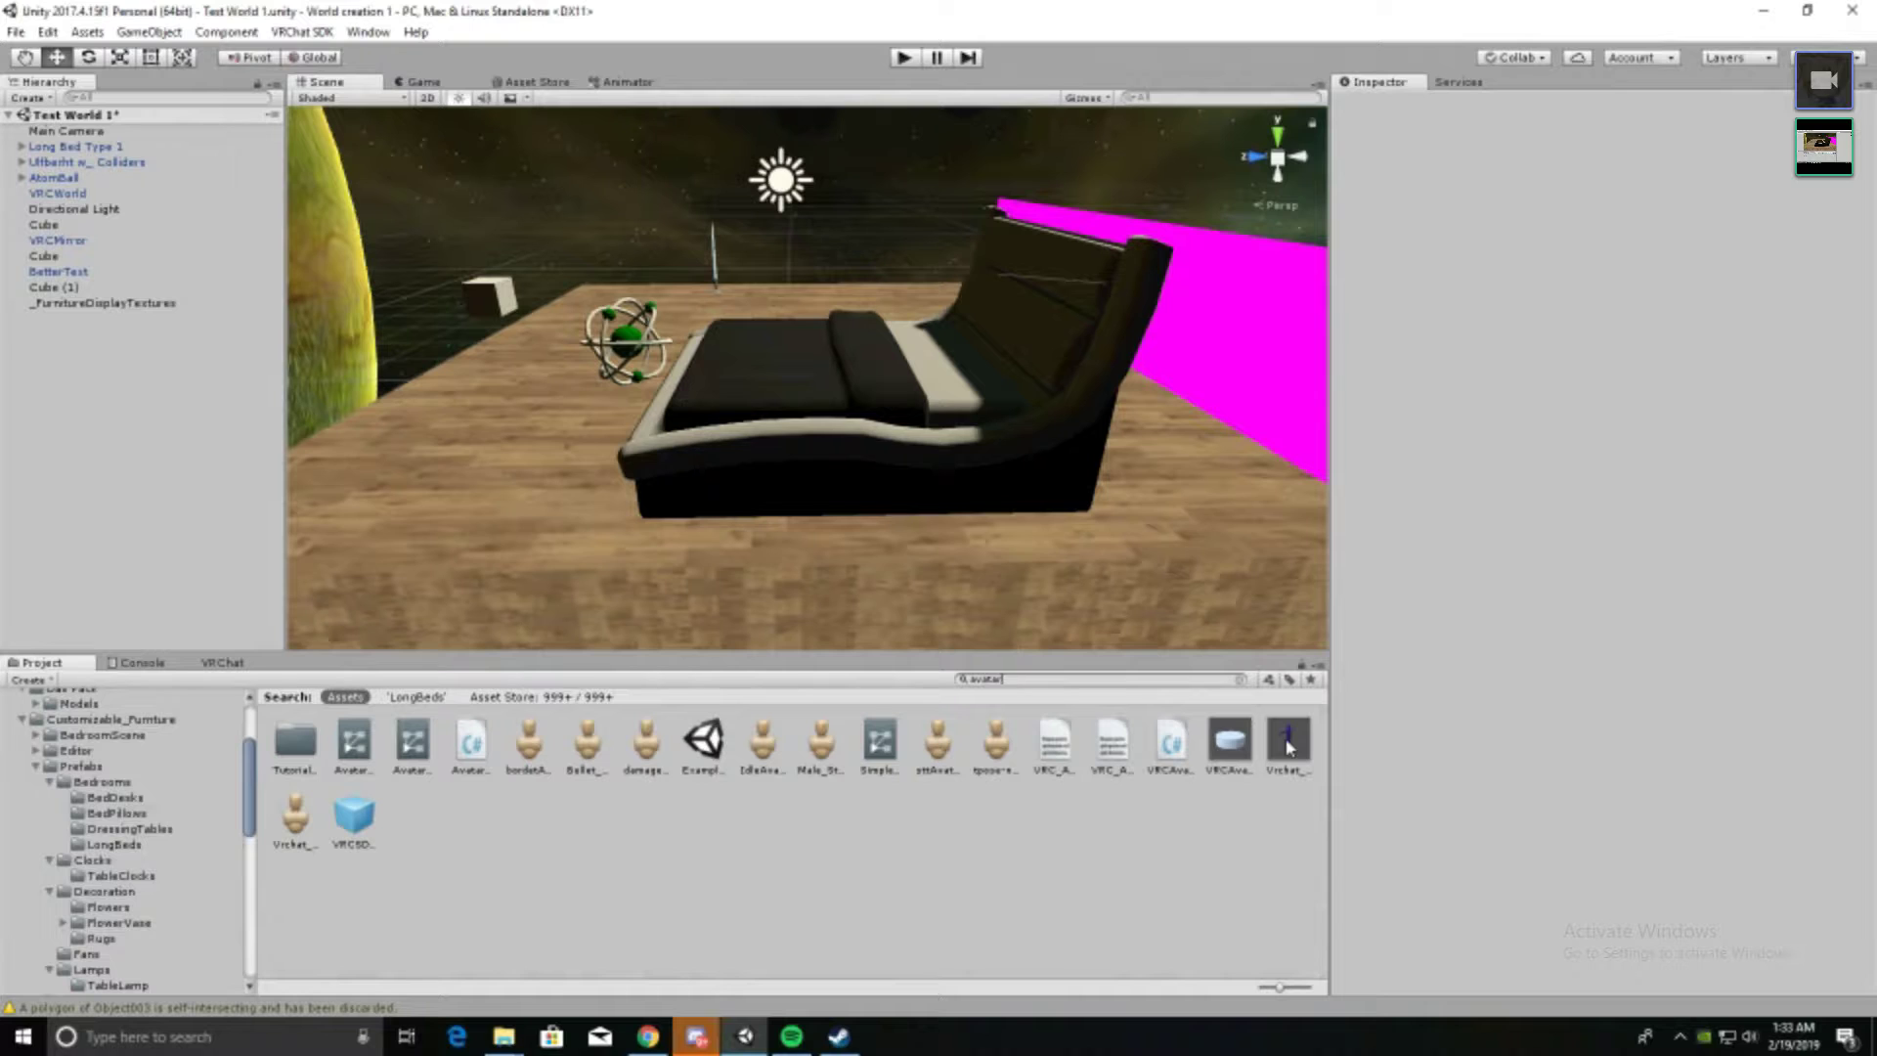
- Drag the VRChat tutorial avatar prefab into the Scene view and drop it onto the bed
left_click_drag(1274, 738, 476, 484)
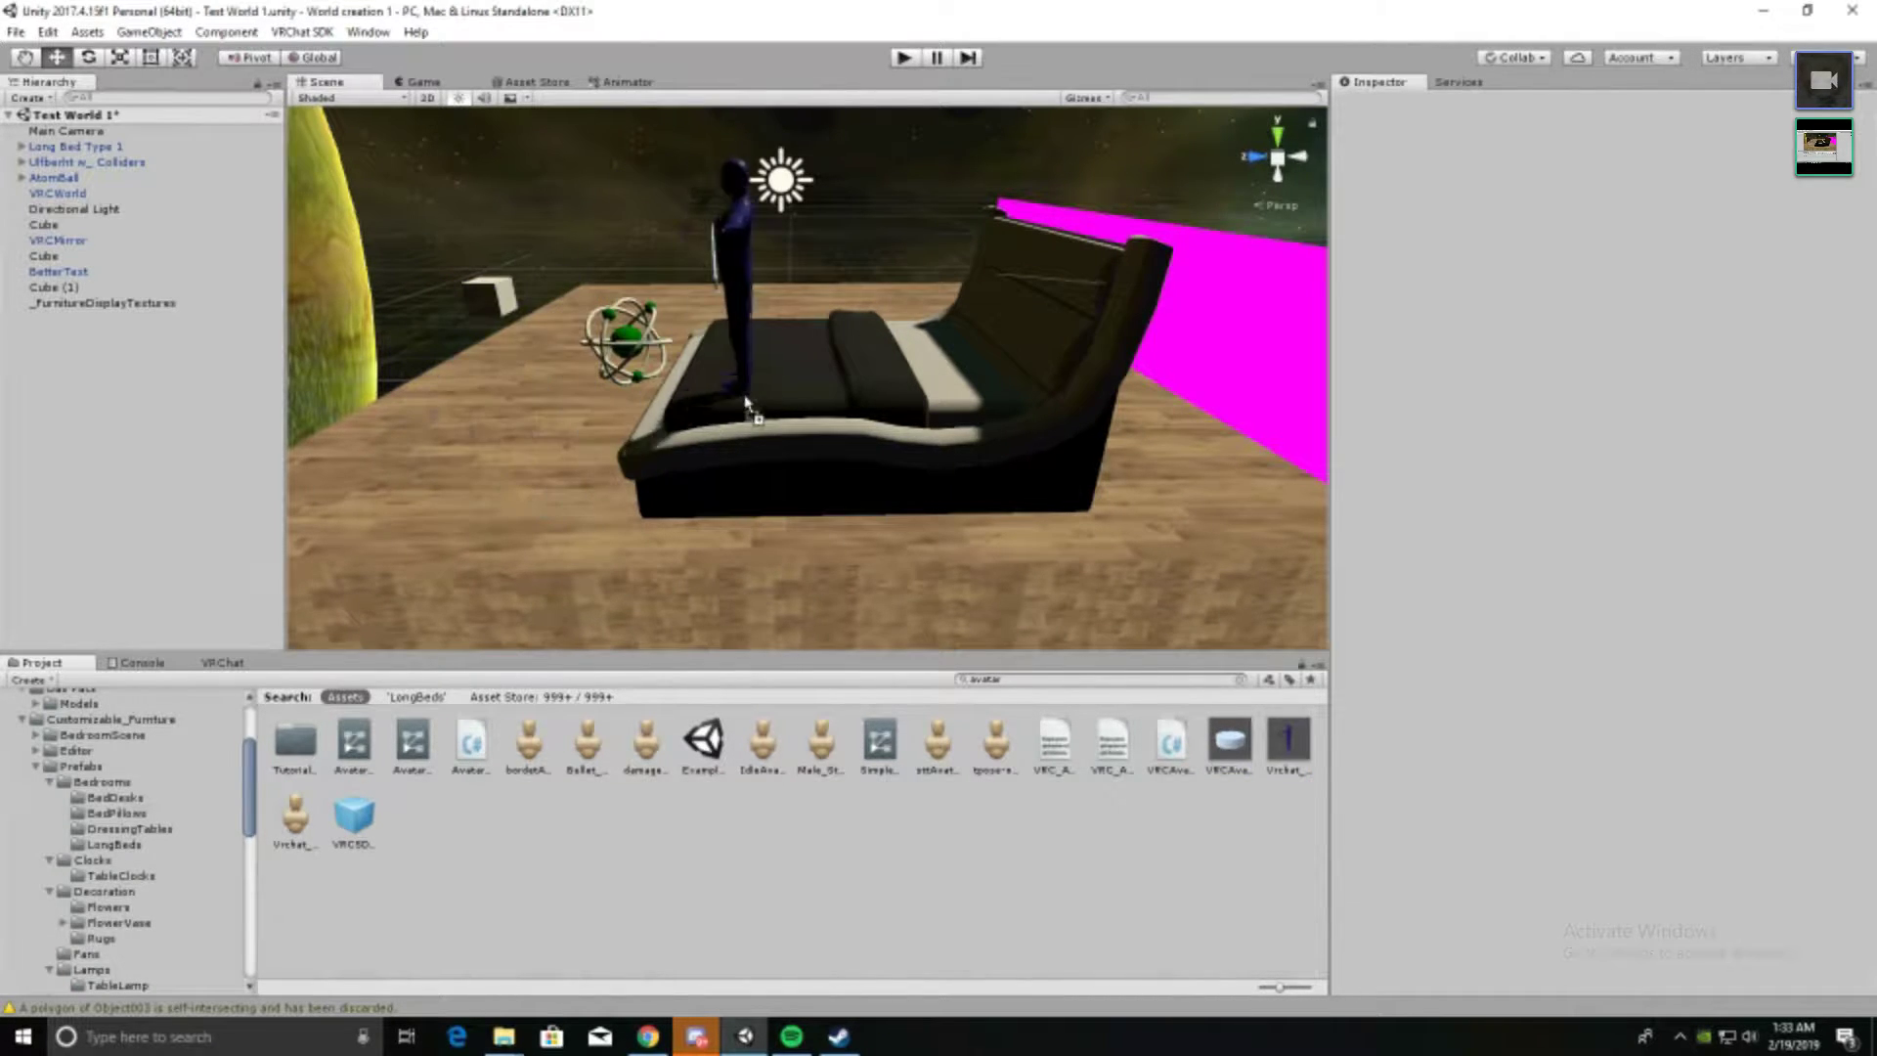
left_click_drag(495, 491, 821, 381)
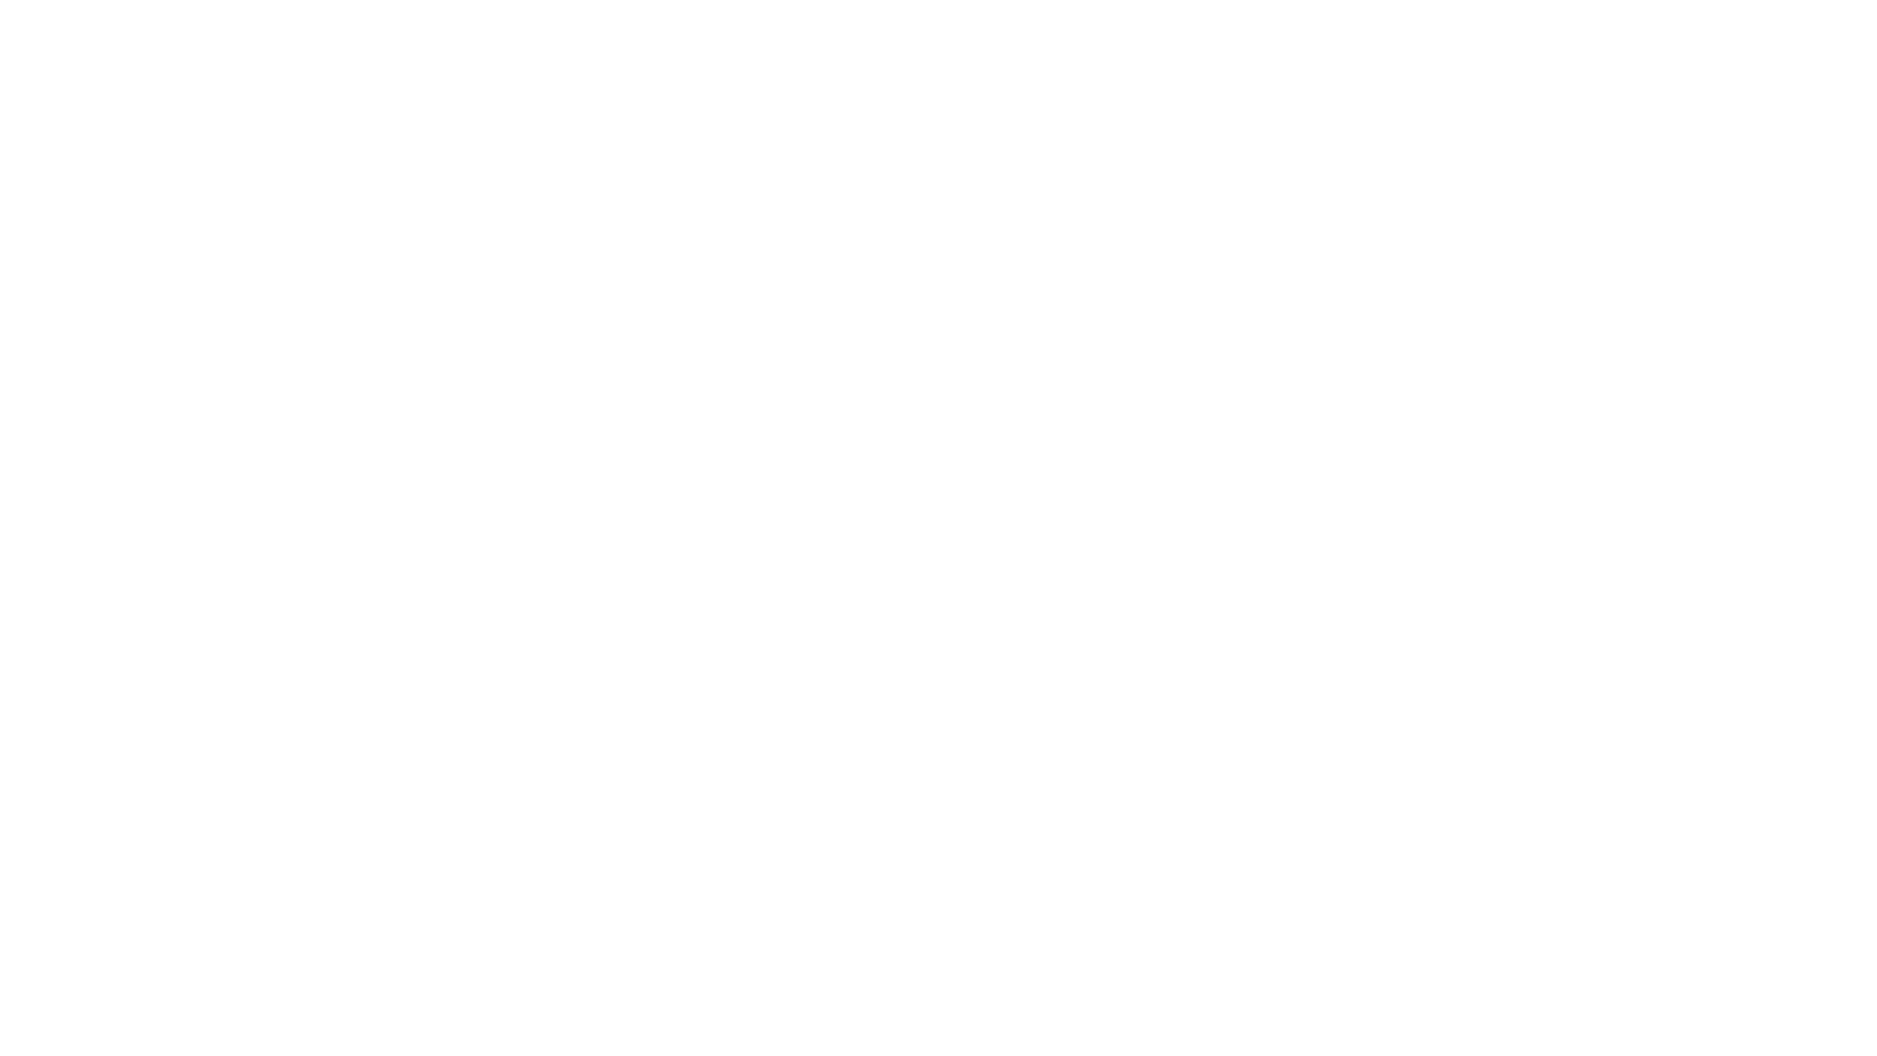
scroll(1728, 512, "up", 1)
scroll(1723, 811, "down", 2)
scroll(1722, 811, "down", 7)
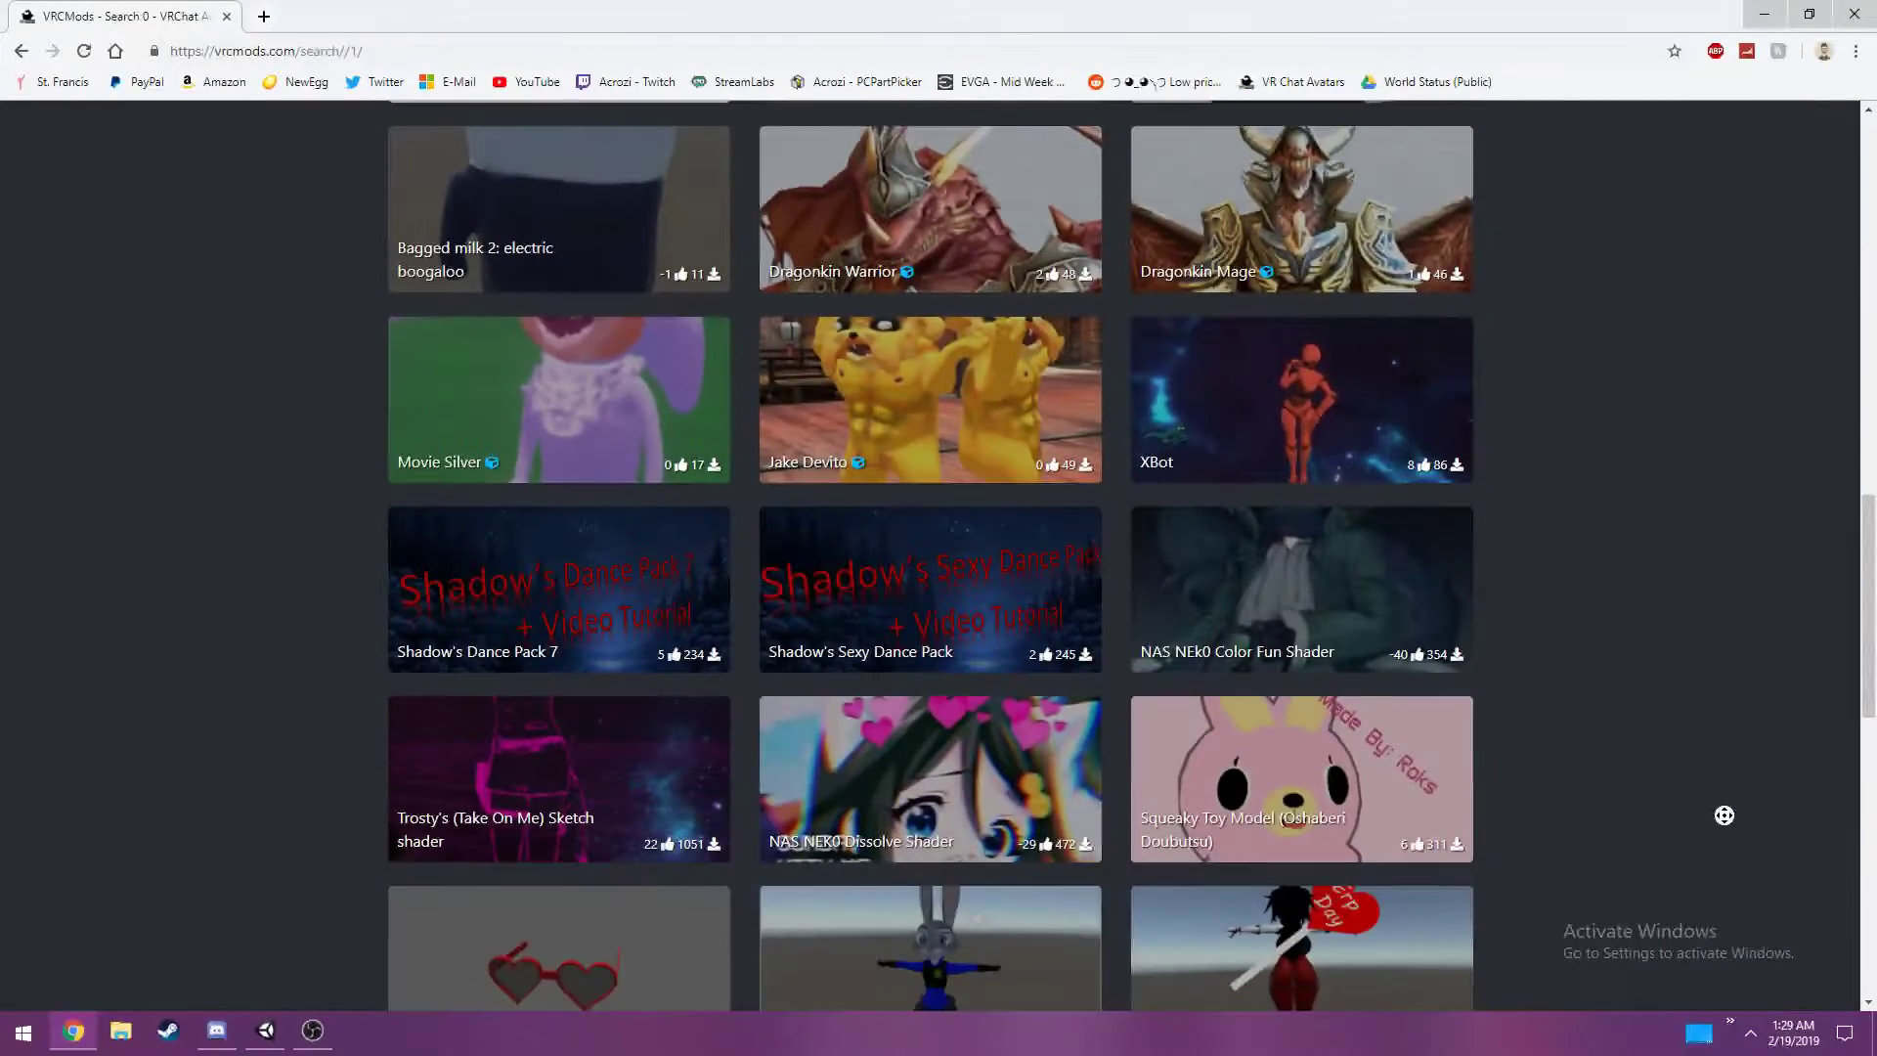
scroll(1688, 446, "up", 15)
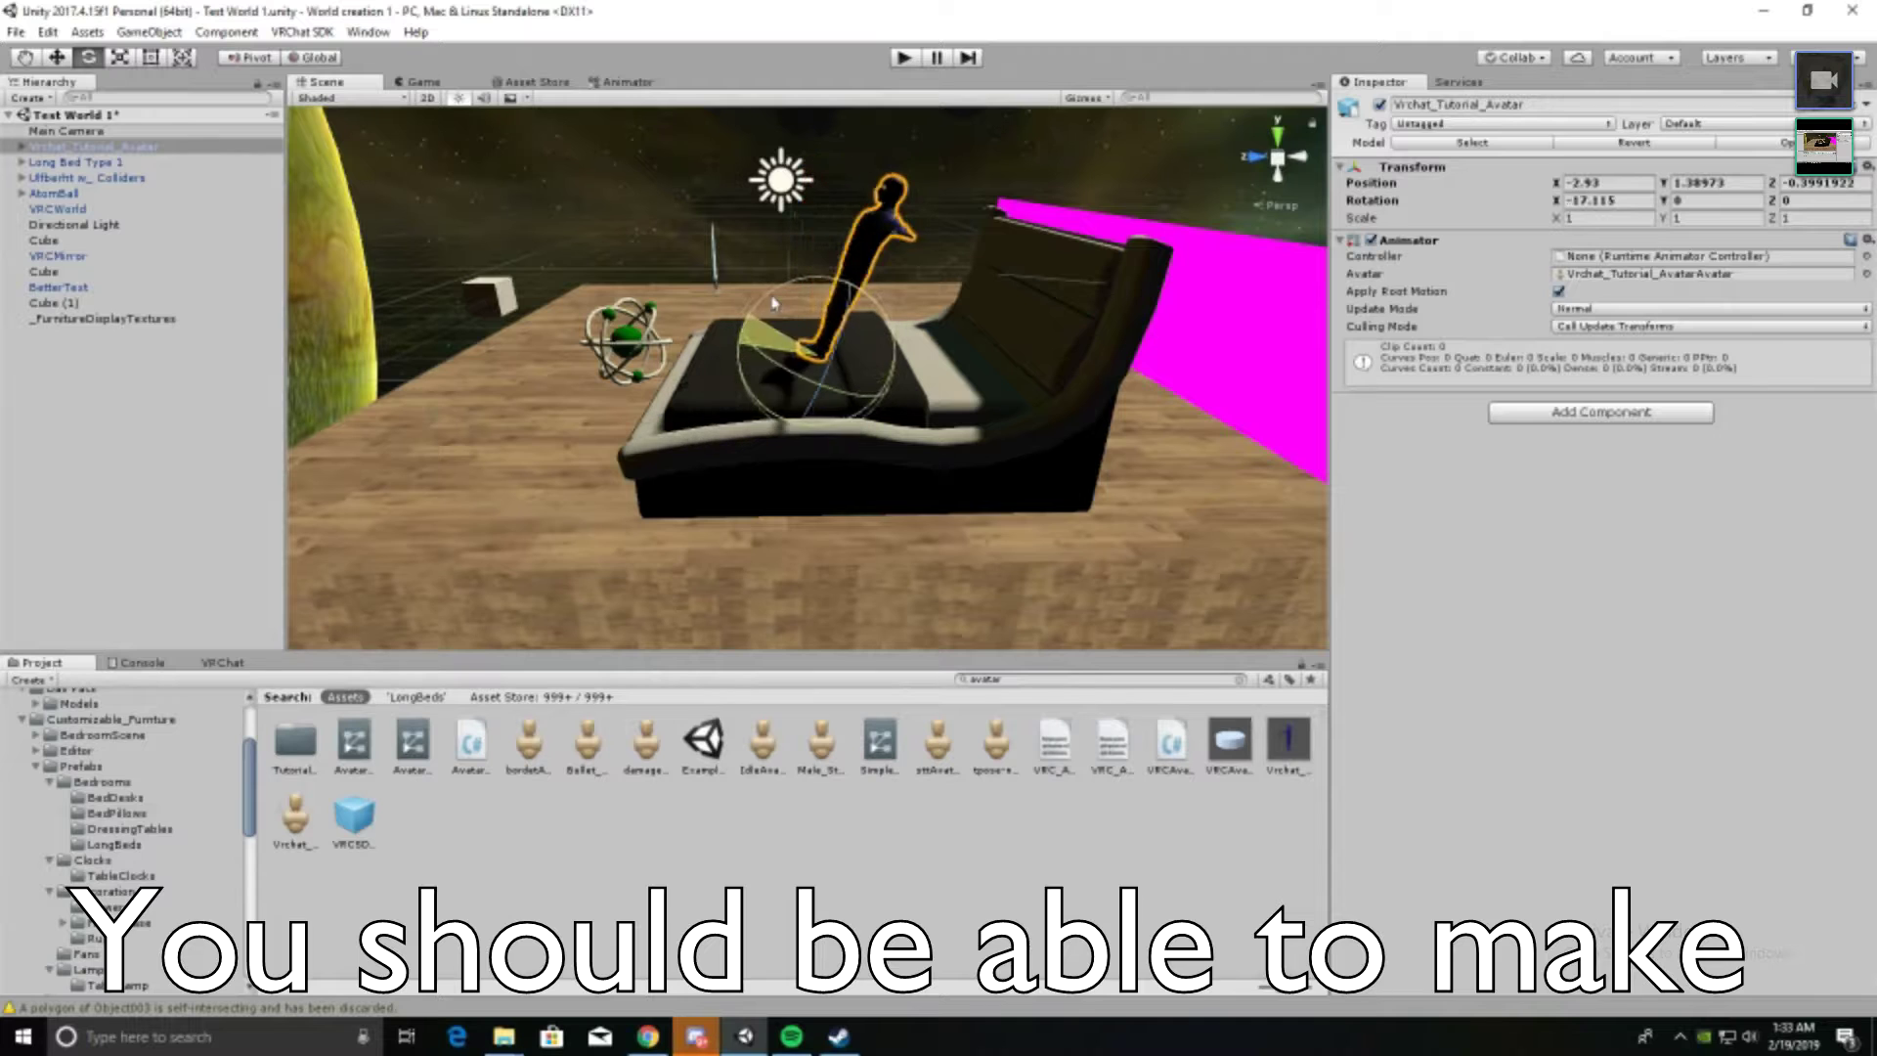
- Tilt the avatar backwards with the rotate gizmo, then move it along Y onto the bed
mouse_move(1183, 325)
left_mouse_down()
mouse_move(782, 282)
mouse_move(903, 282)
left_mouse_up()
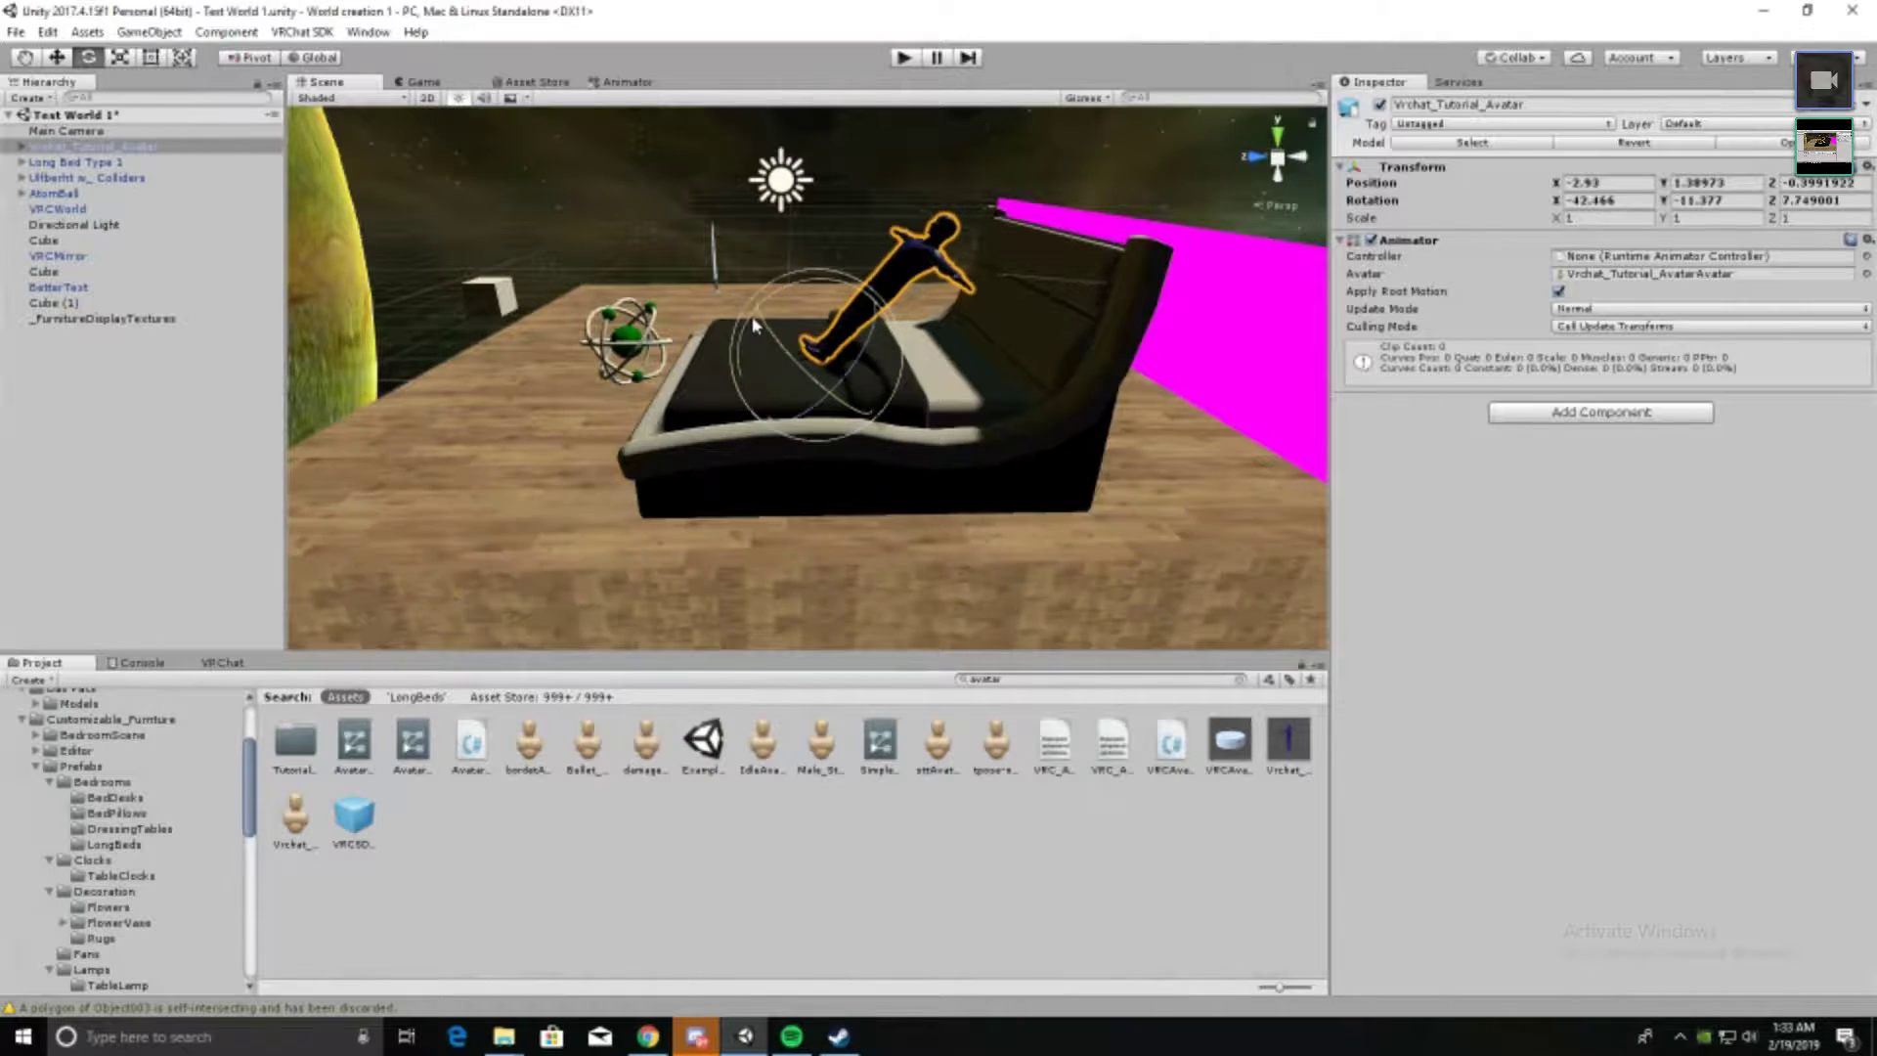
key("w")
left_click_drag(782, 283, 782, 228)
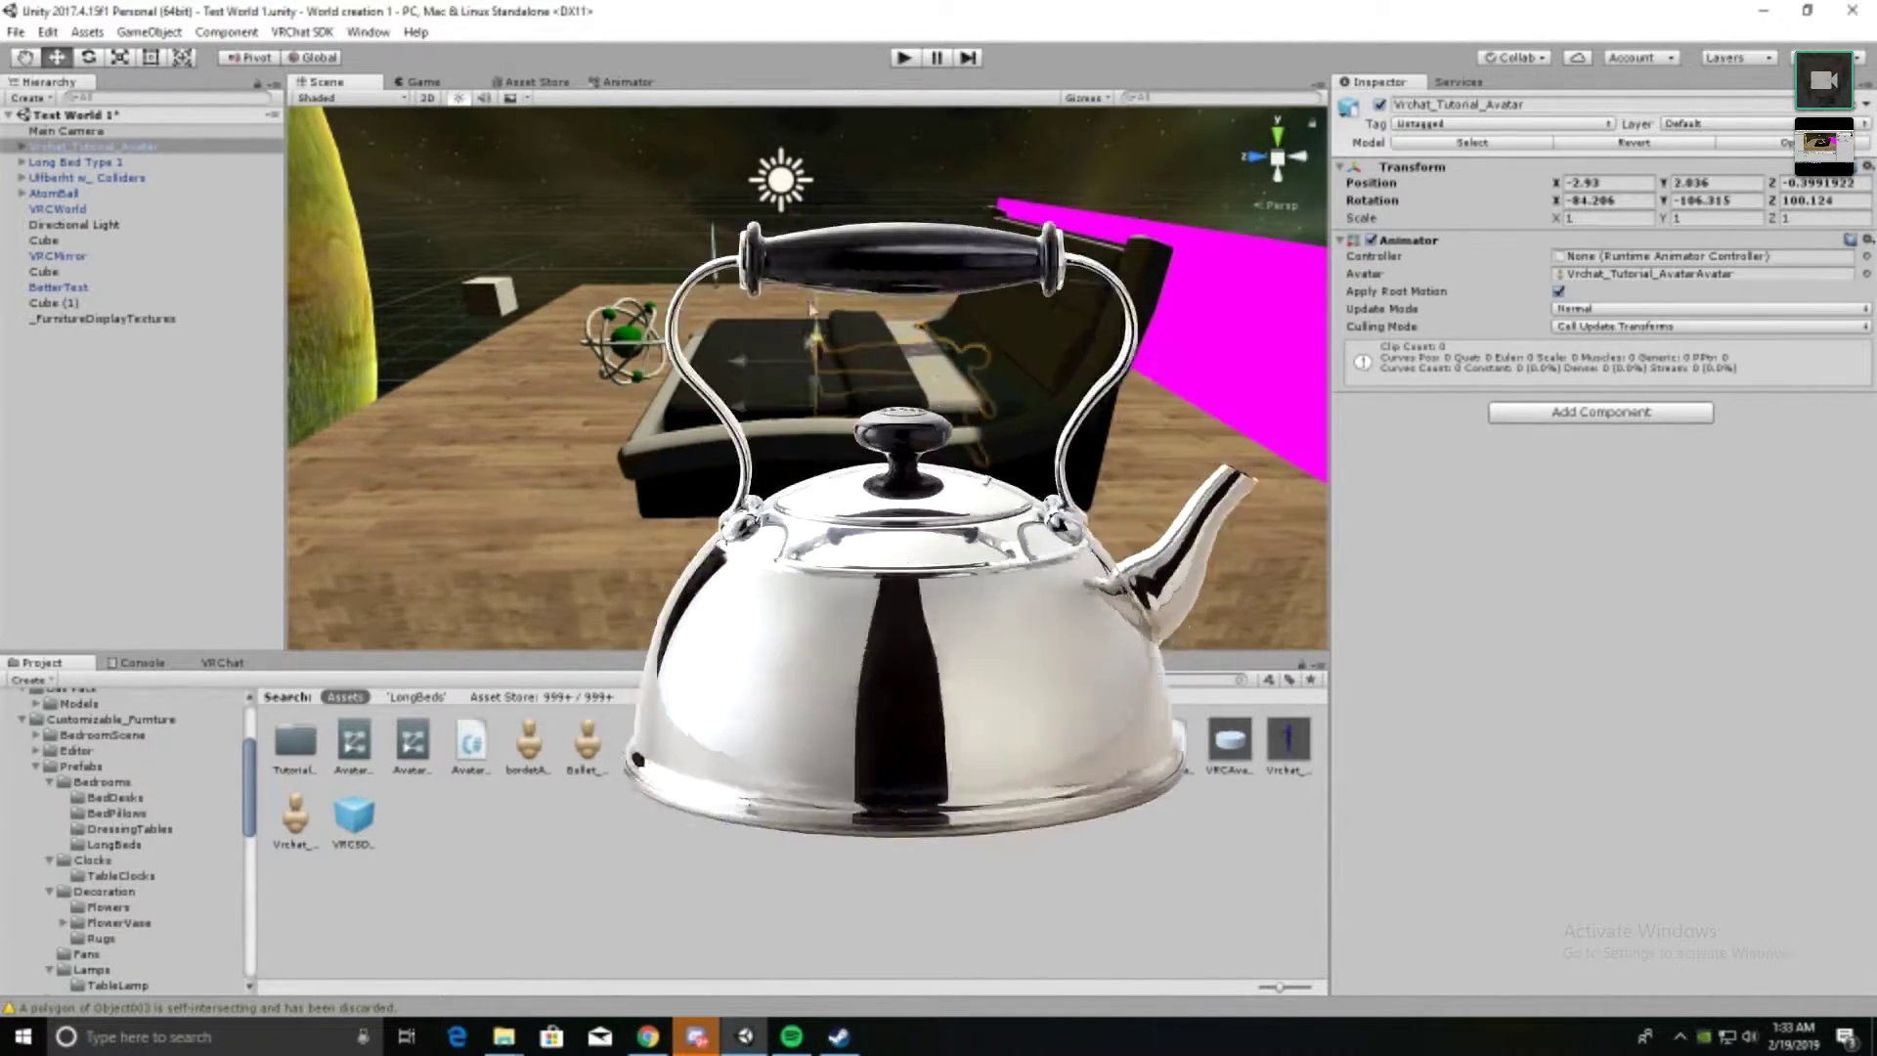
left_click_drag(818, 227, 825, 284)
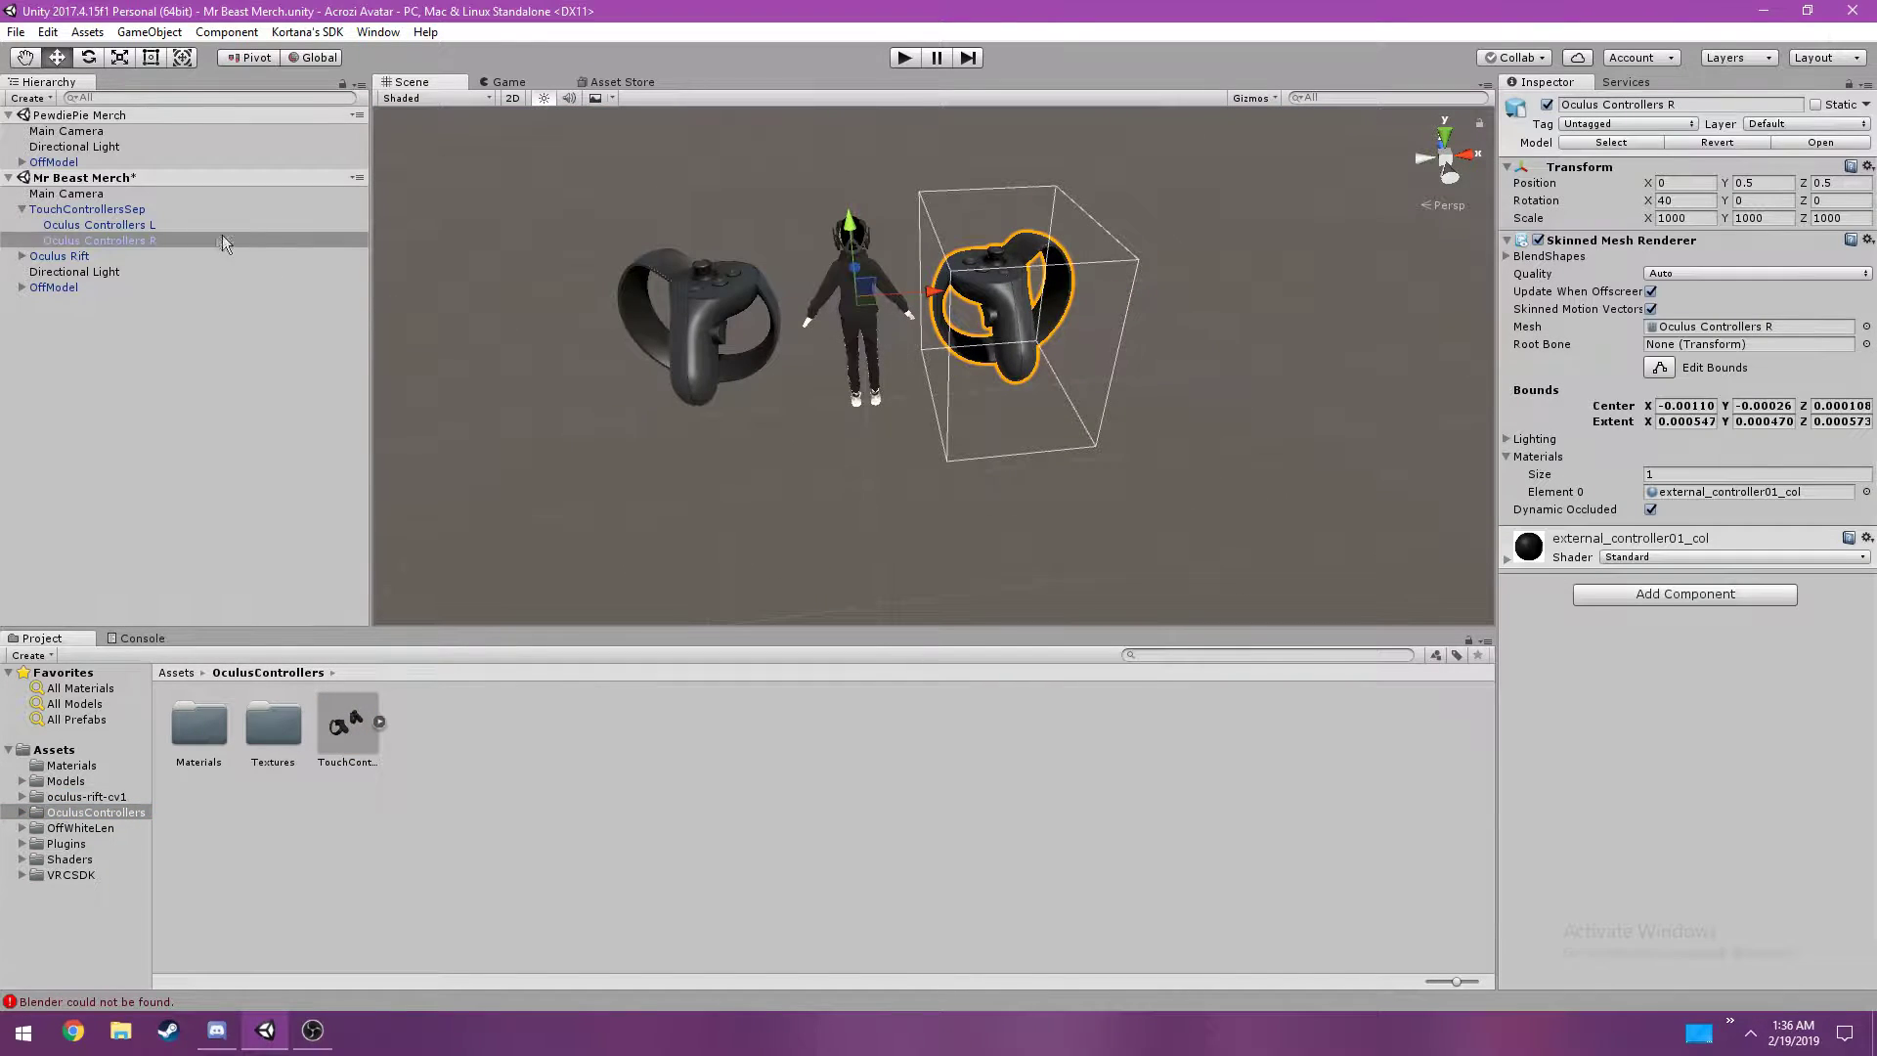
- Select Oculus Controllers L, then view the friend's shared screen fullscreen in Discord
left_click(191, 226)
left_click(217, 1029)
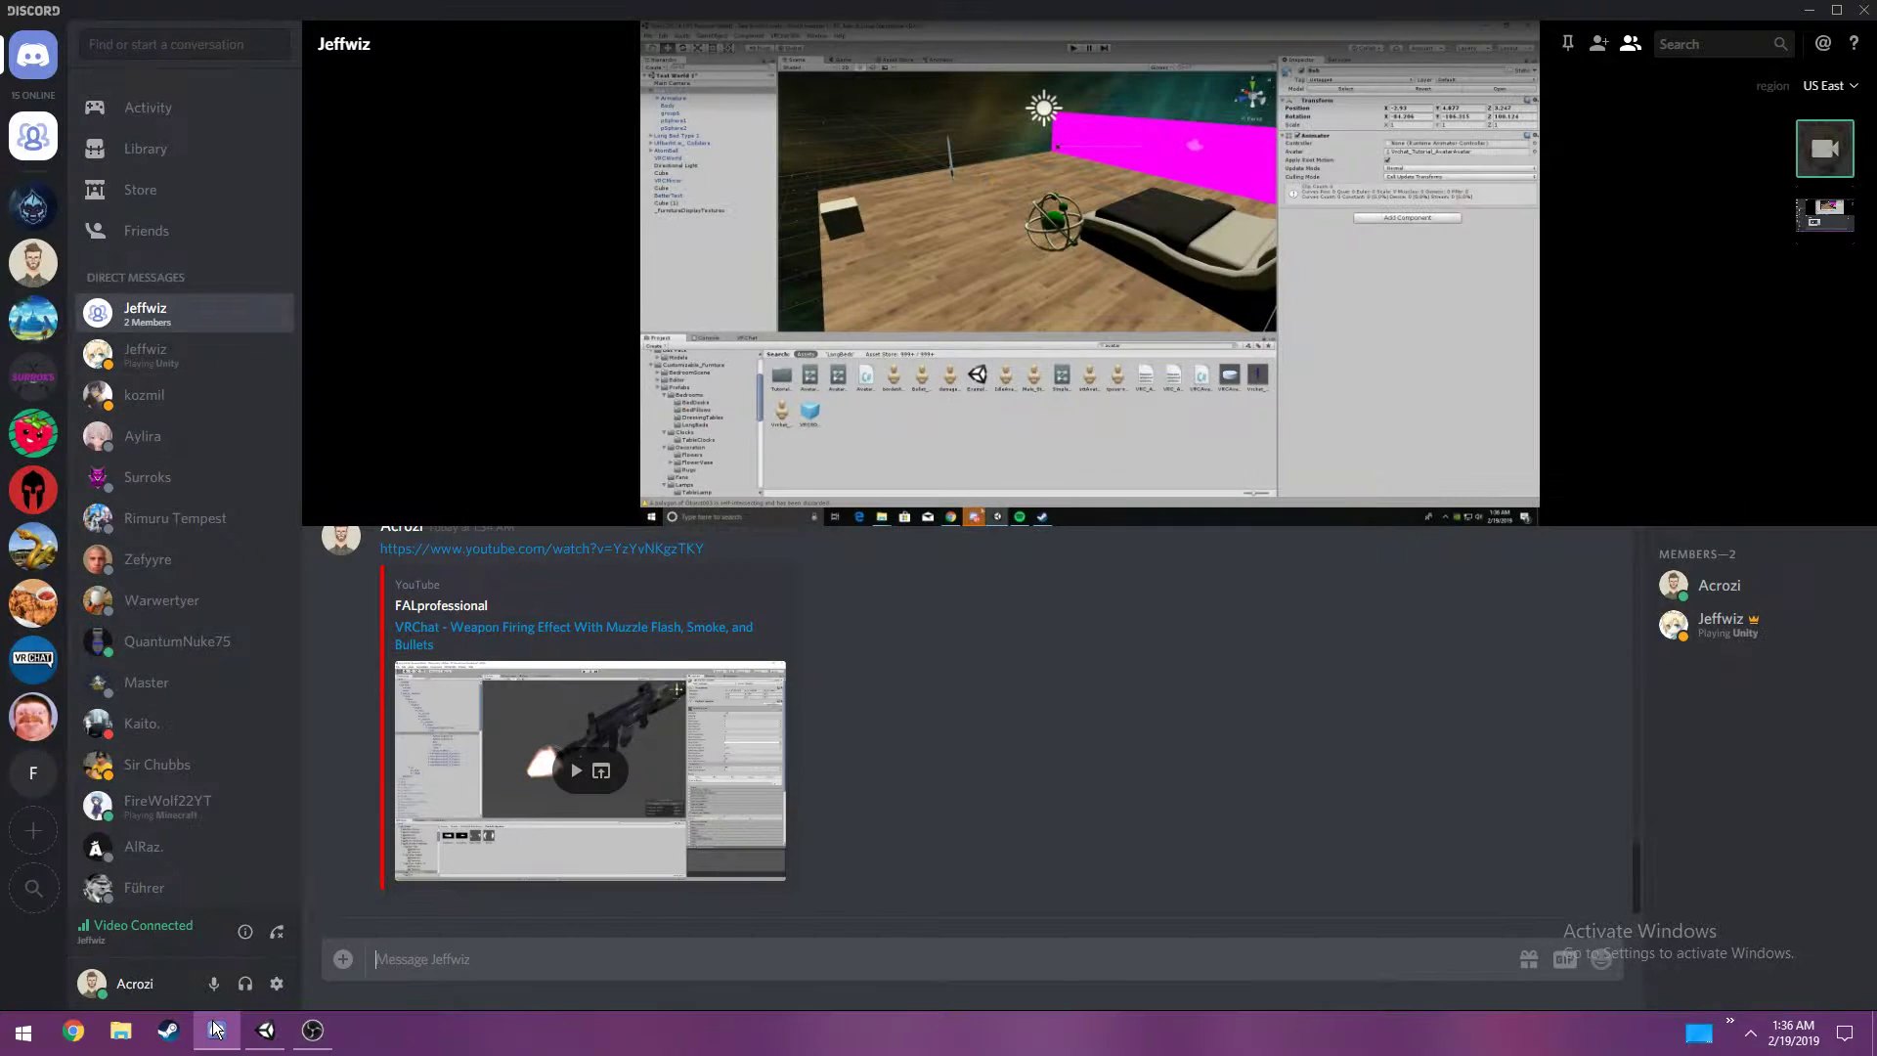
left_click(1842, 490)
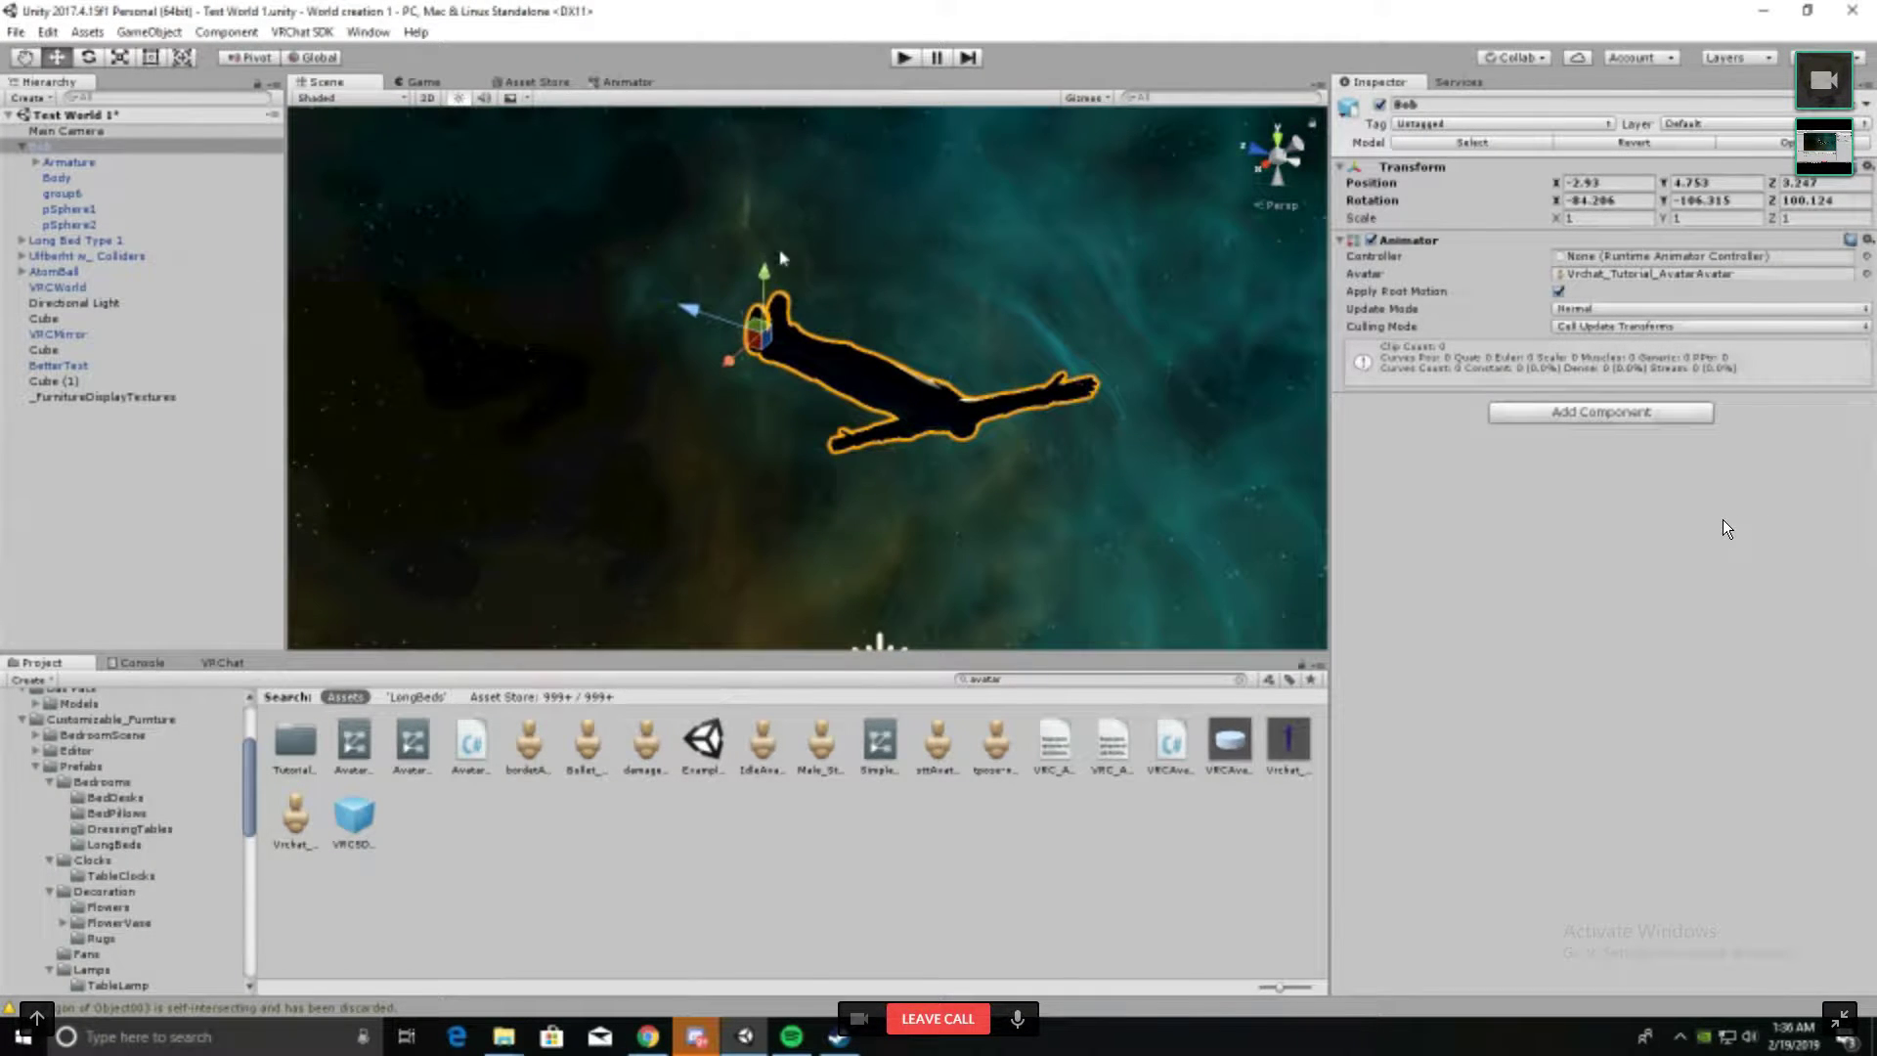
key("alt+Tab")
- Set the controllers' X scale to 0.1 and move the right controller into the avatar's hand
left_click(1705, 216)
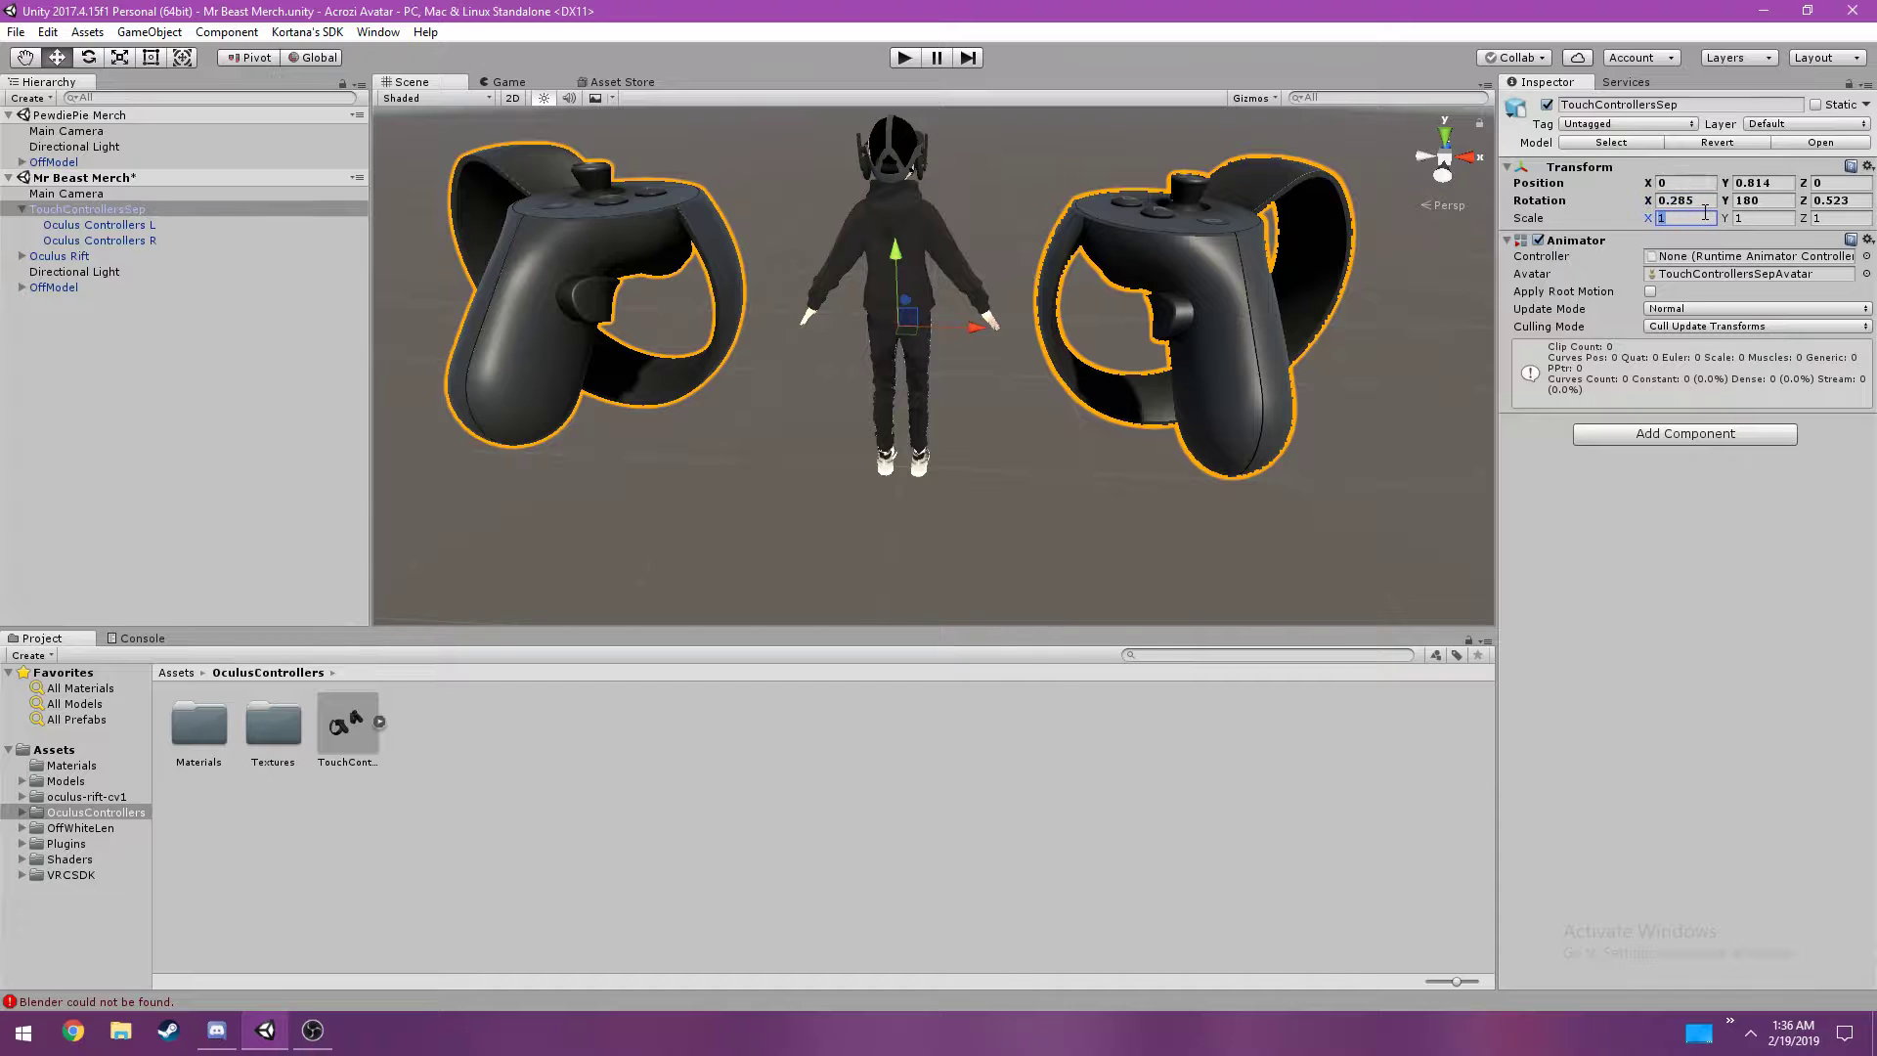
type("1")
key("Tab")
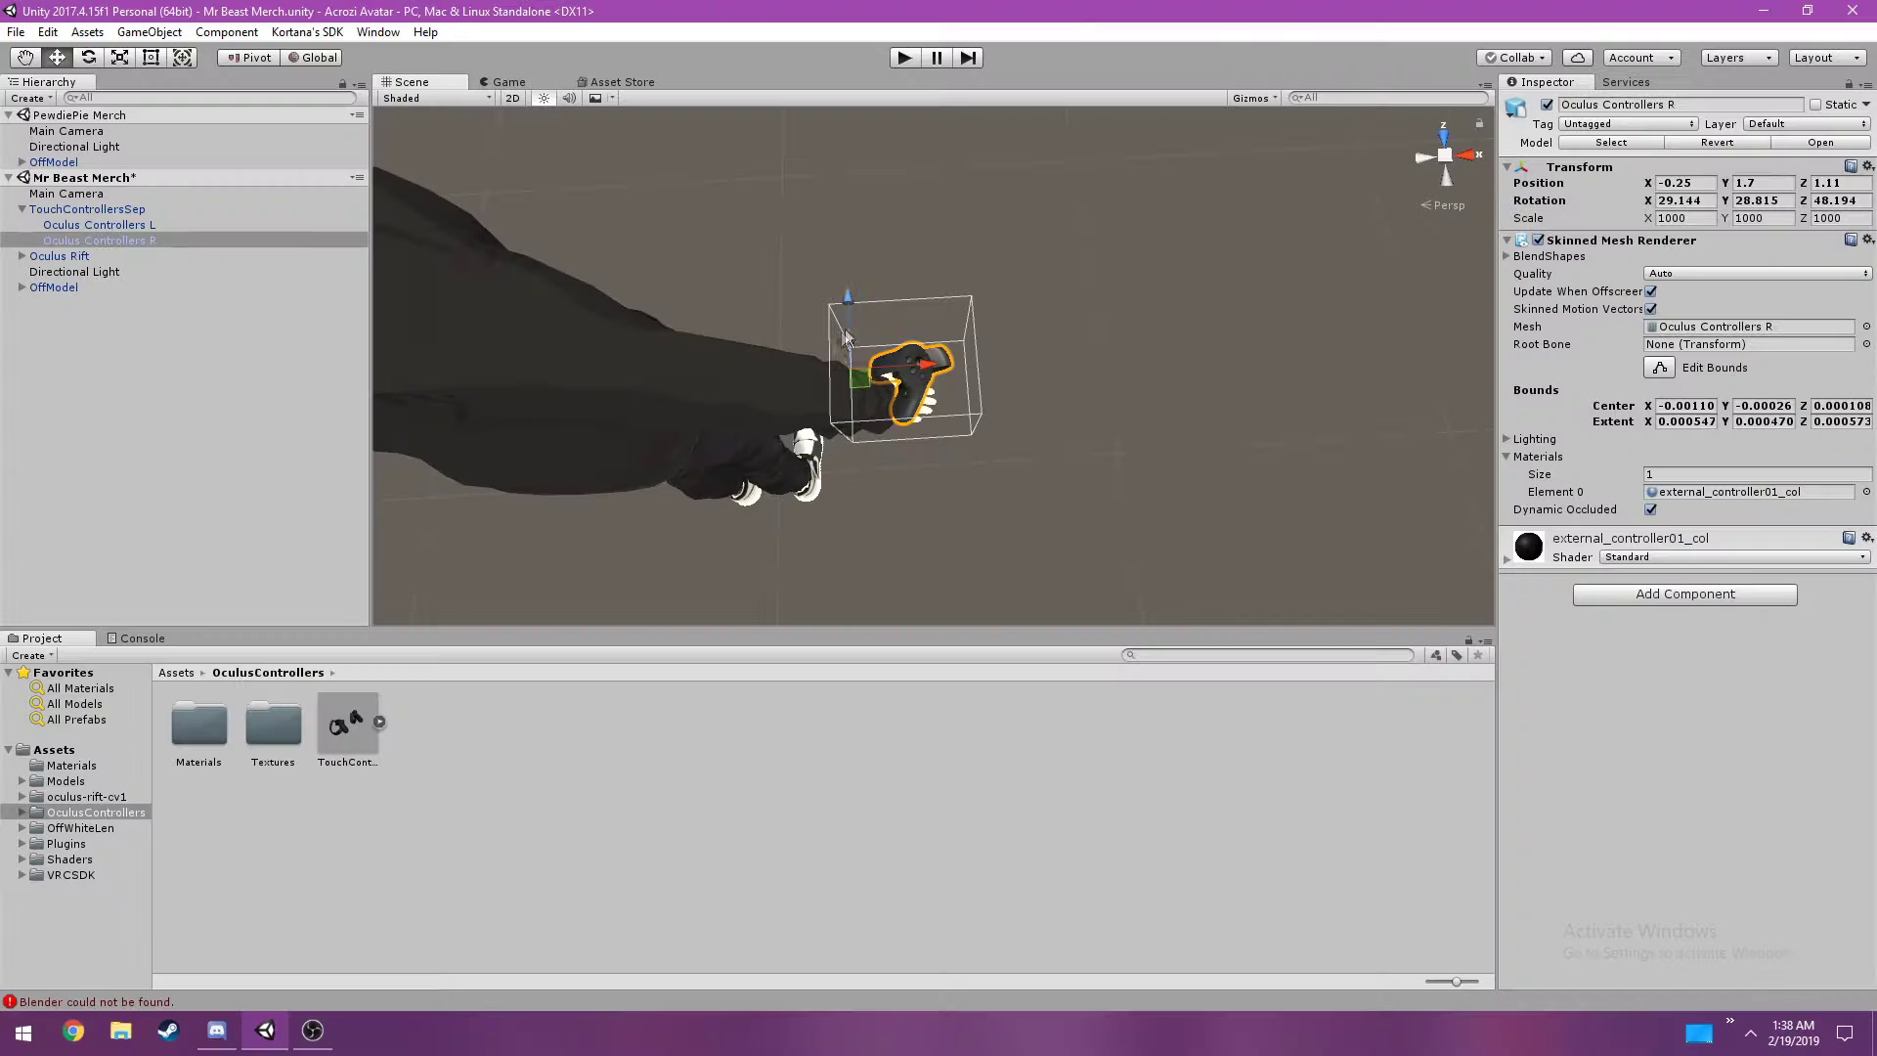
left_click_drag(844, 331, 932, 383)
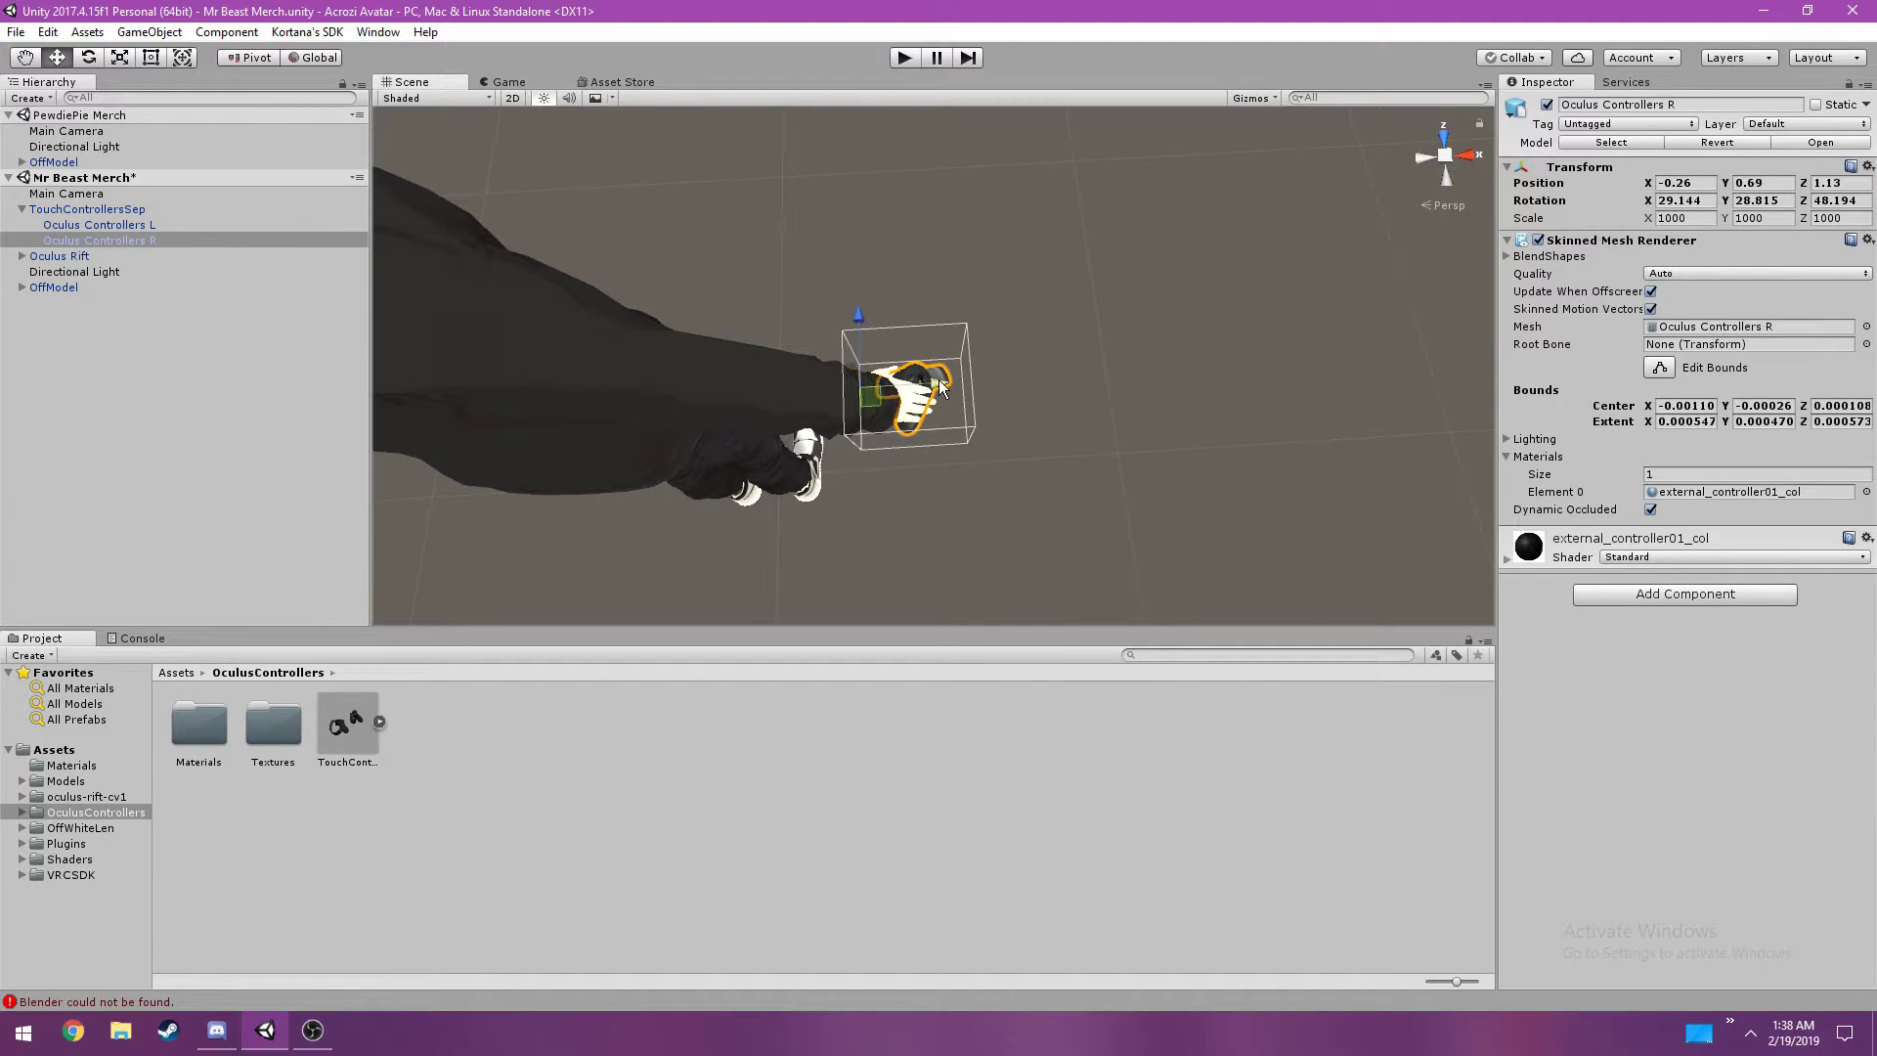
- Check the Discord call, orbit around the avatar, and select avatar Bob
key("alt+Tab")
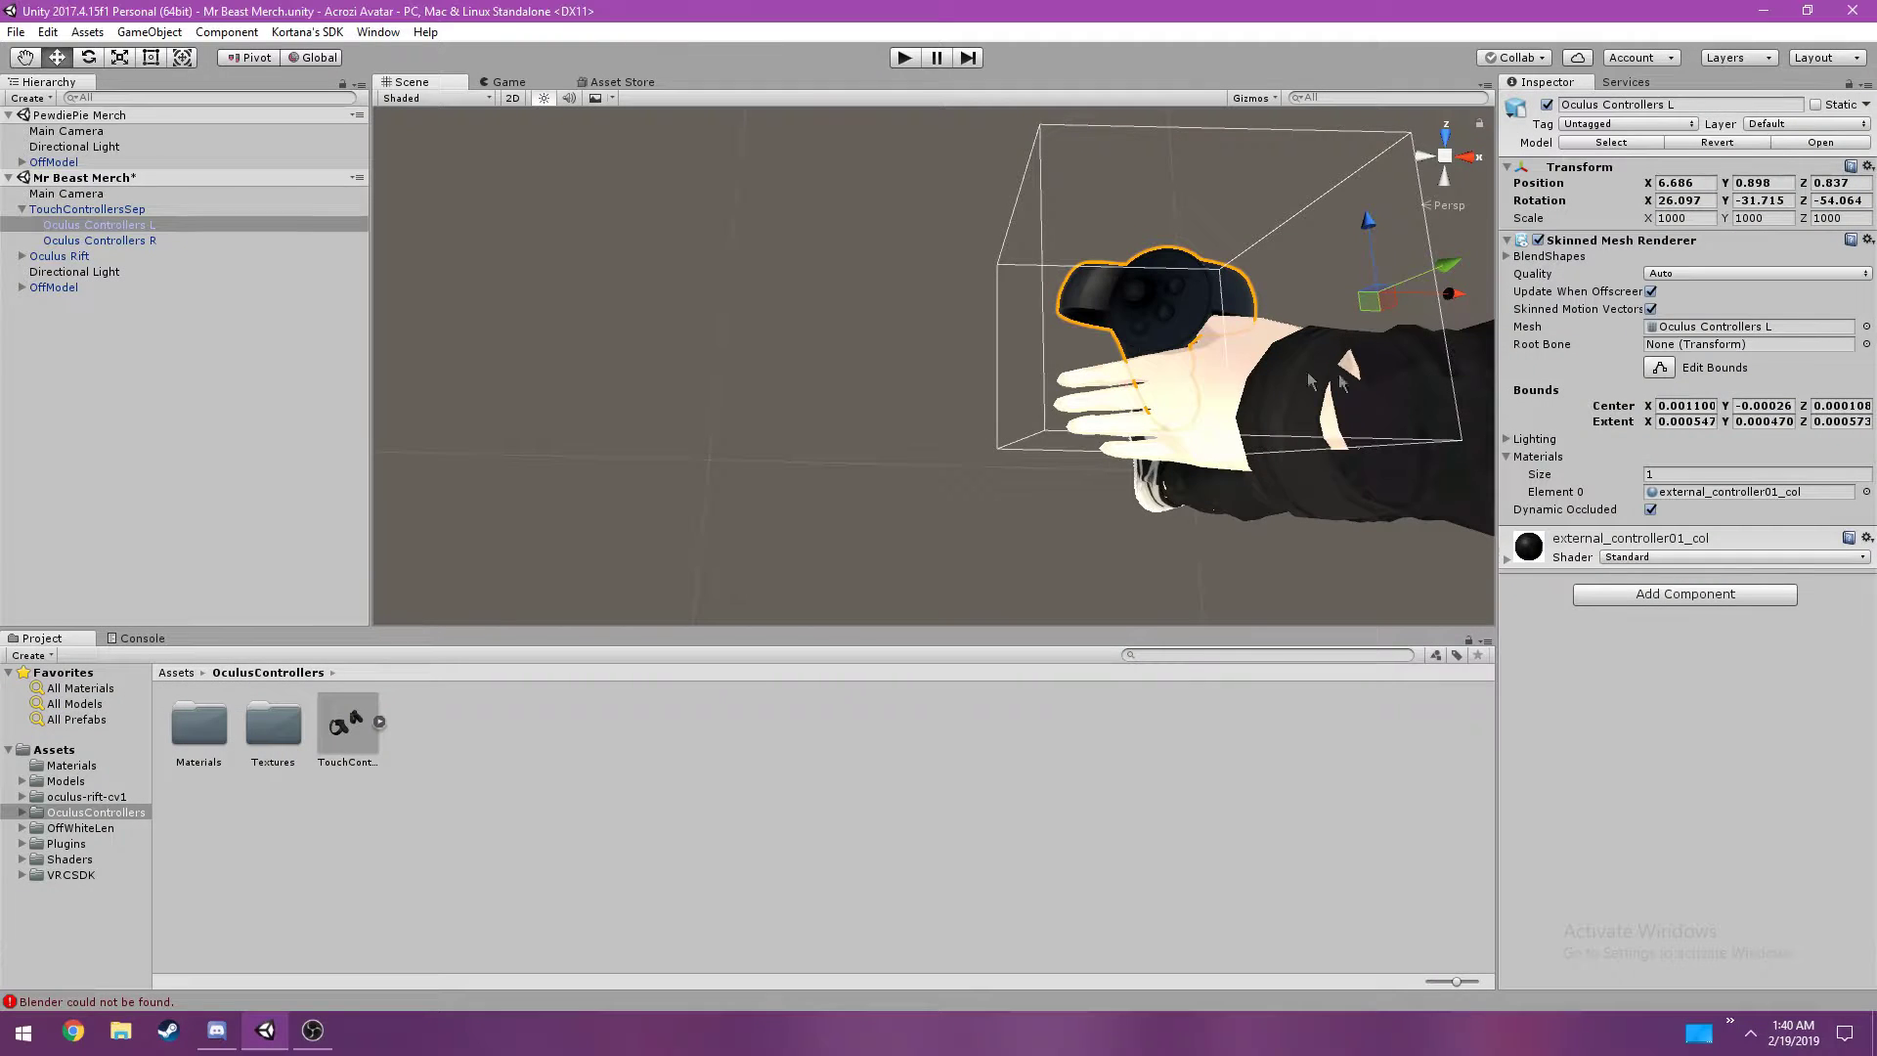
mouse_move(1227, 360)
left_mouse_down("alt")
mouse_move(1261, 86)
mouse_move(1447, 303)
mouse_move(279, 28)
mouse_move(208, 1019)
mouse_move(274, 913)
mouse_move(324, 936)
left_mouse_up("alt")
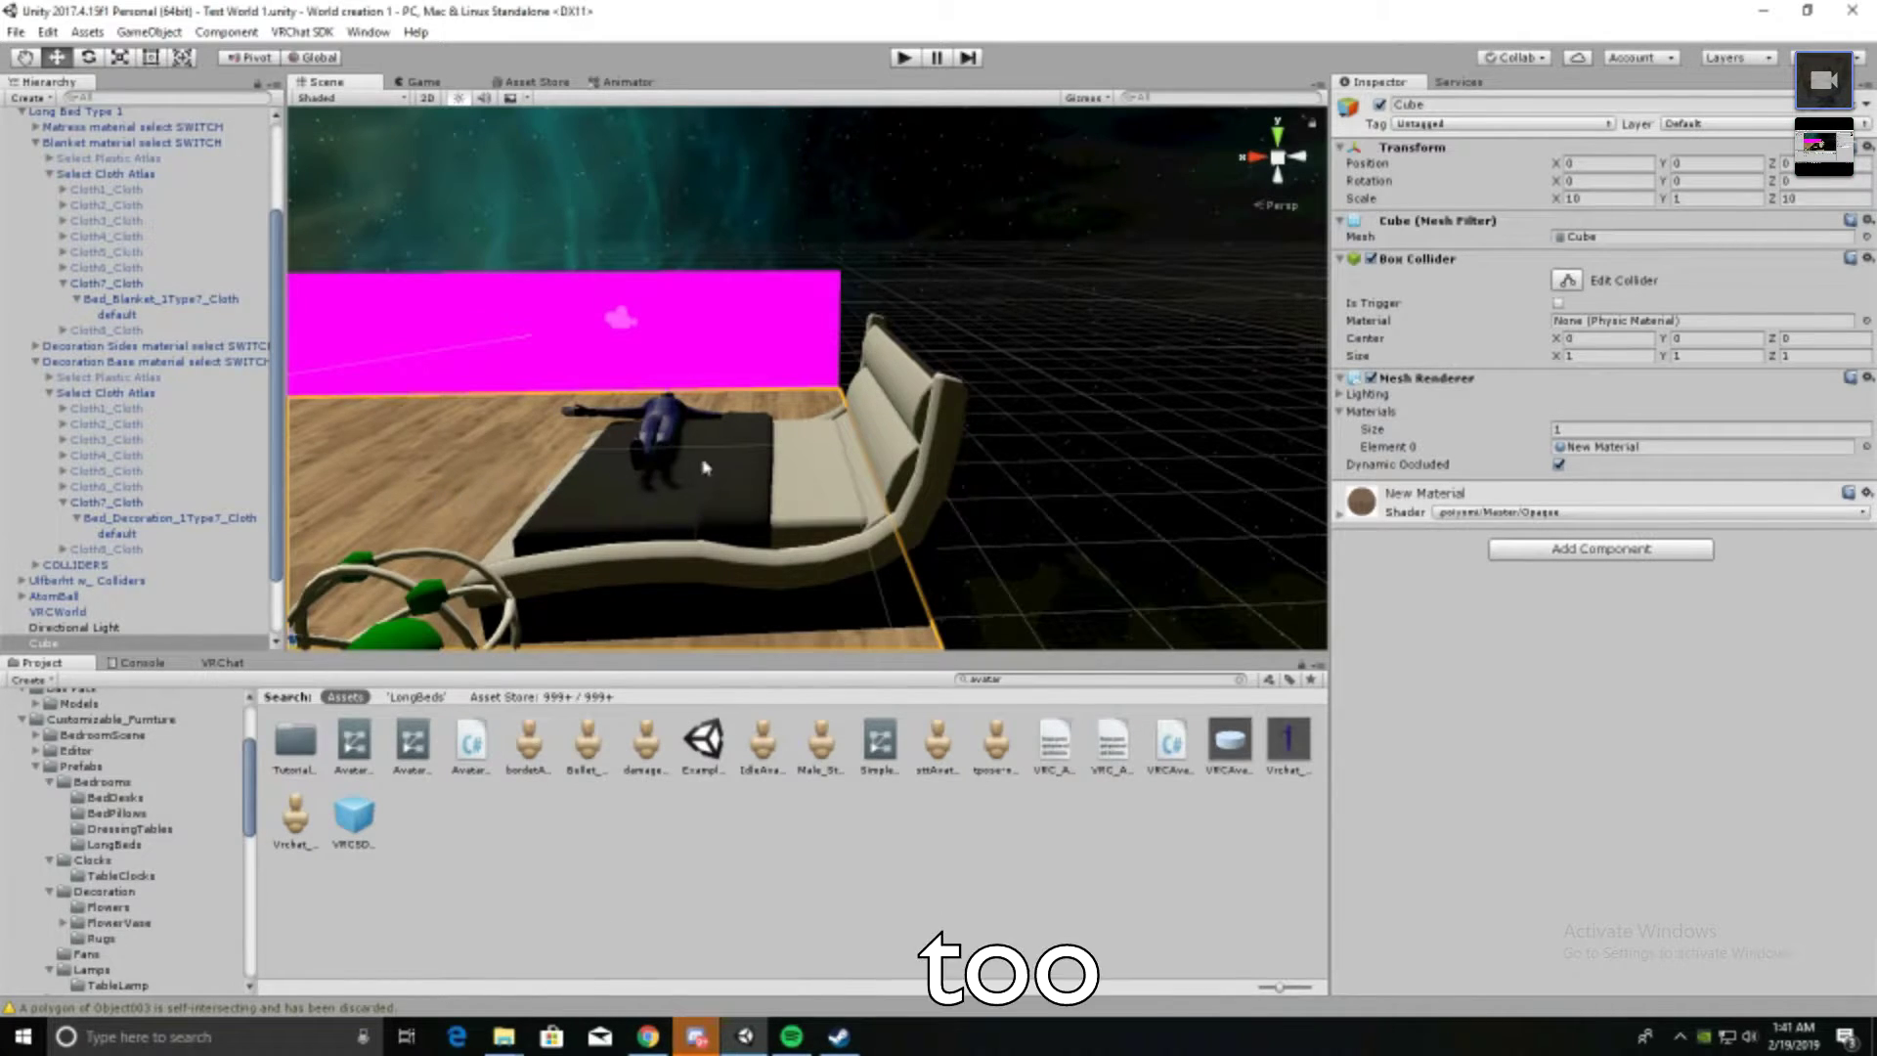
left_click(661, 423)
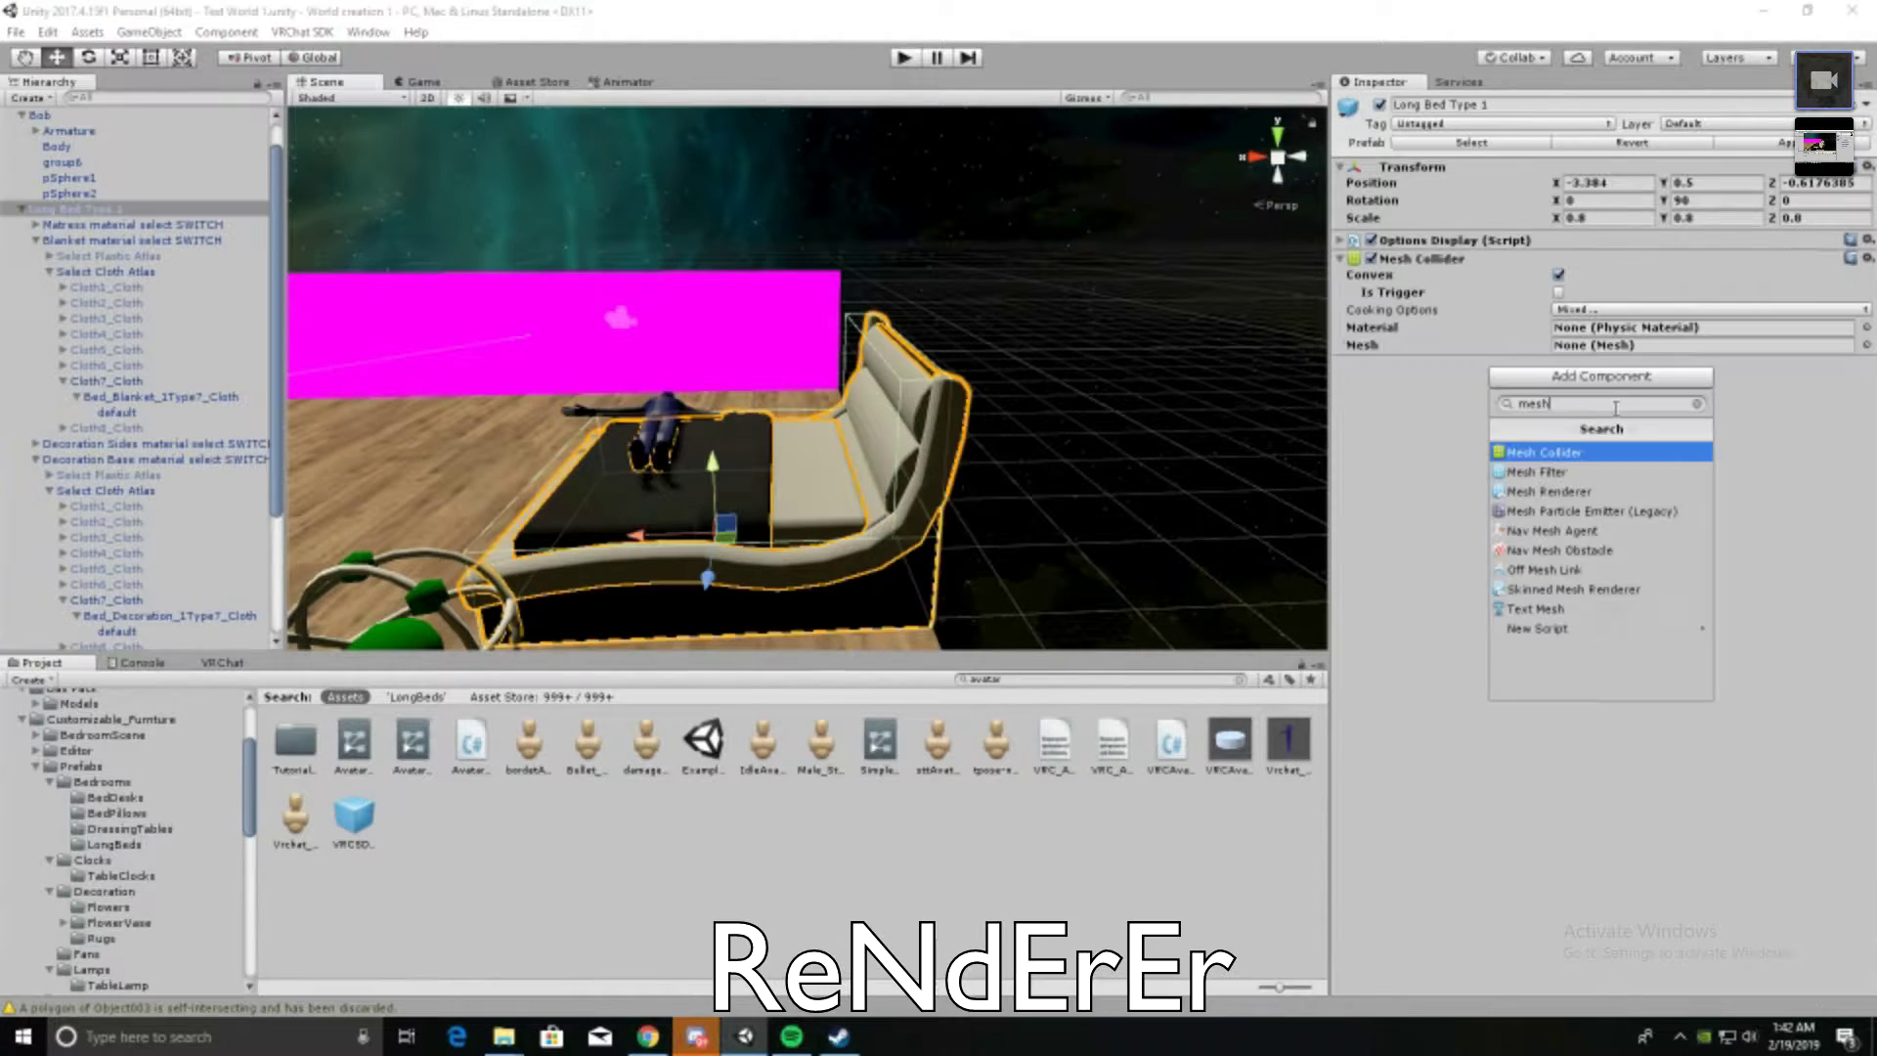
key("Escape")
key("alt+Tab")
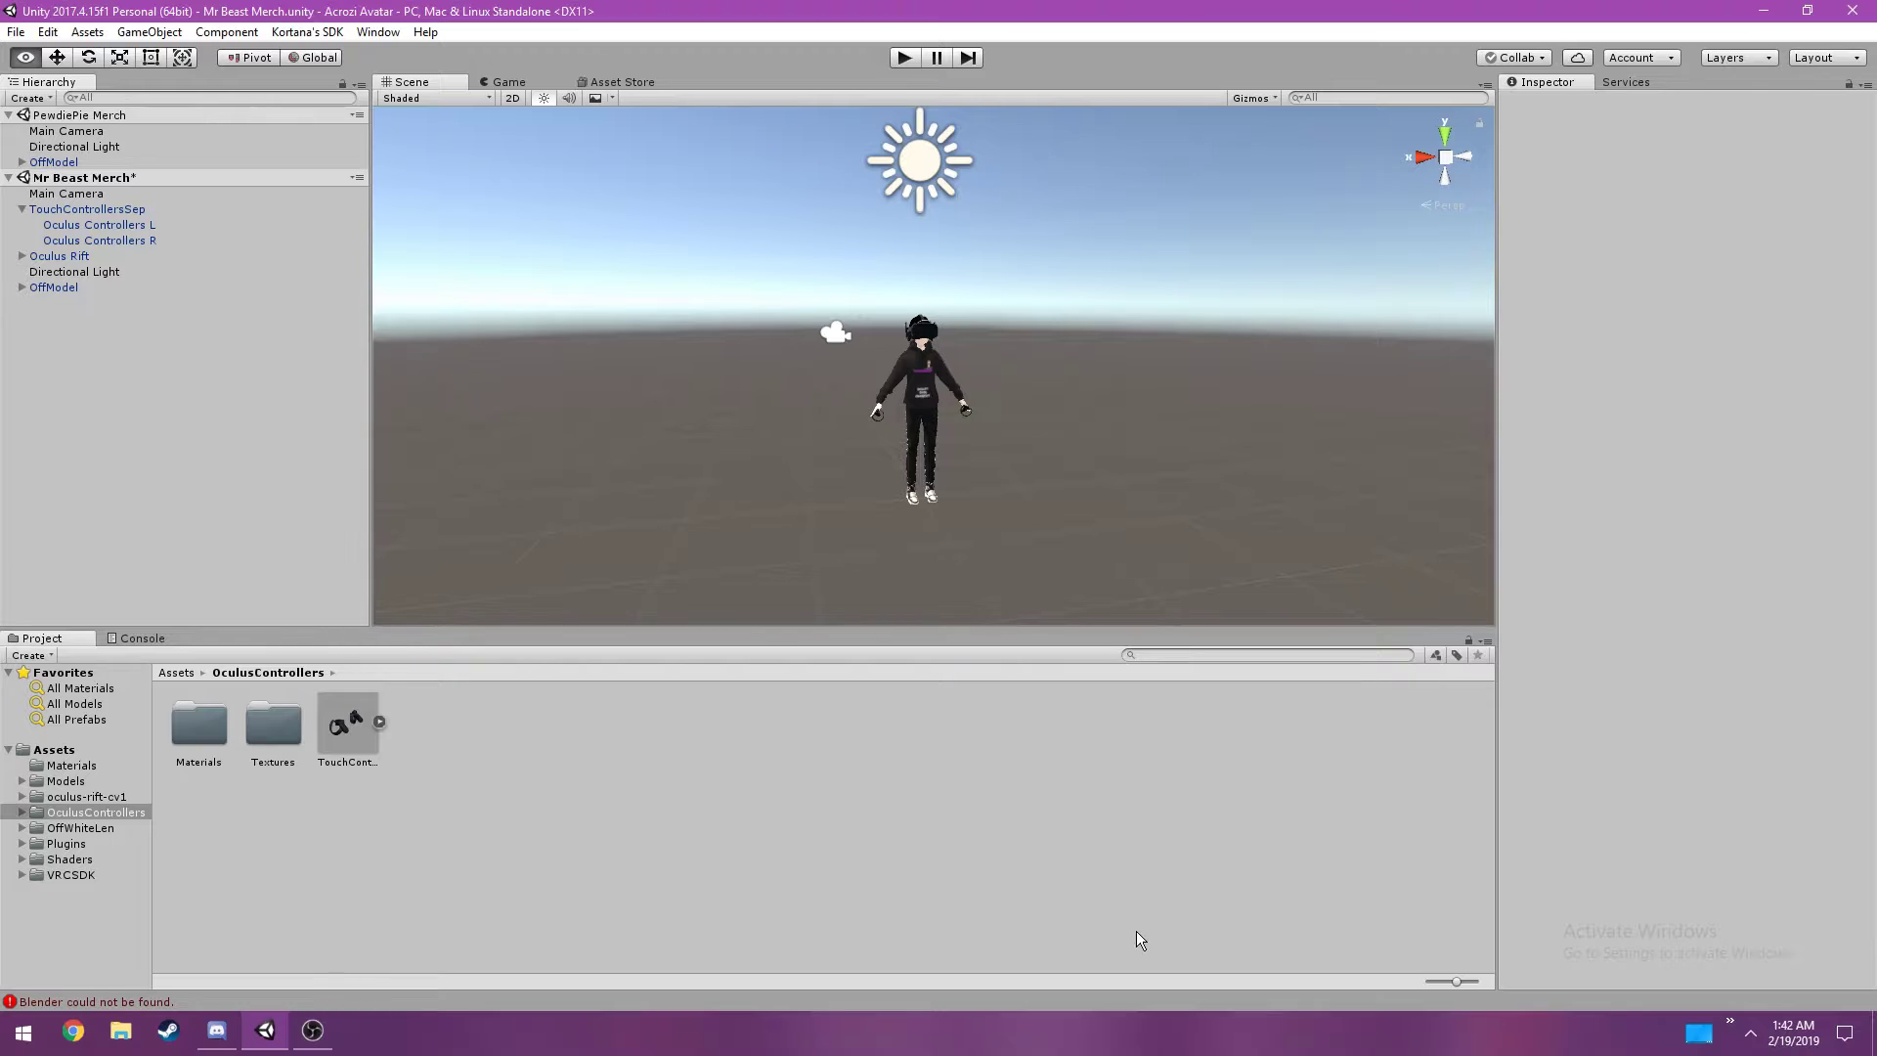
- Open File Explorer and browse the Downloads and Documents folders
left_click(18, 33)
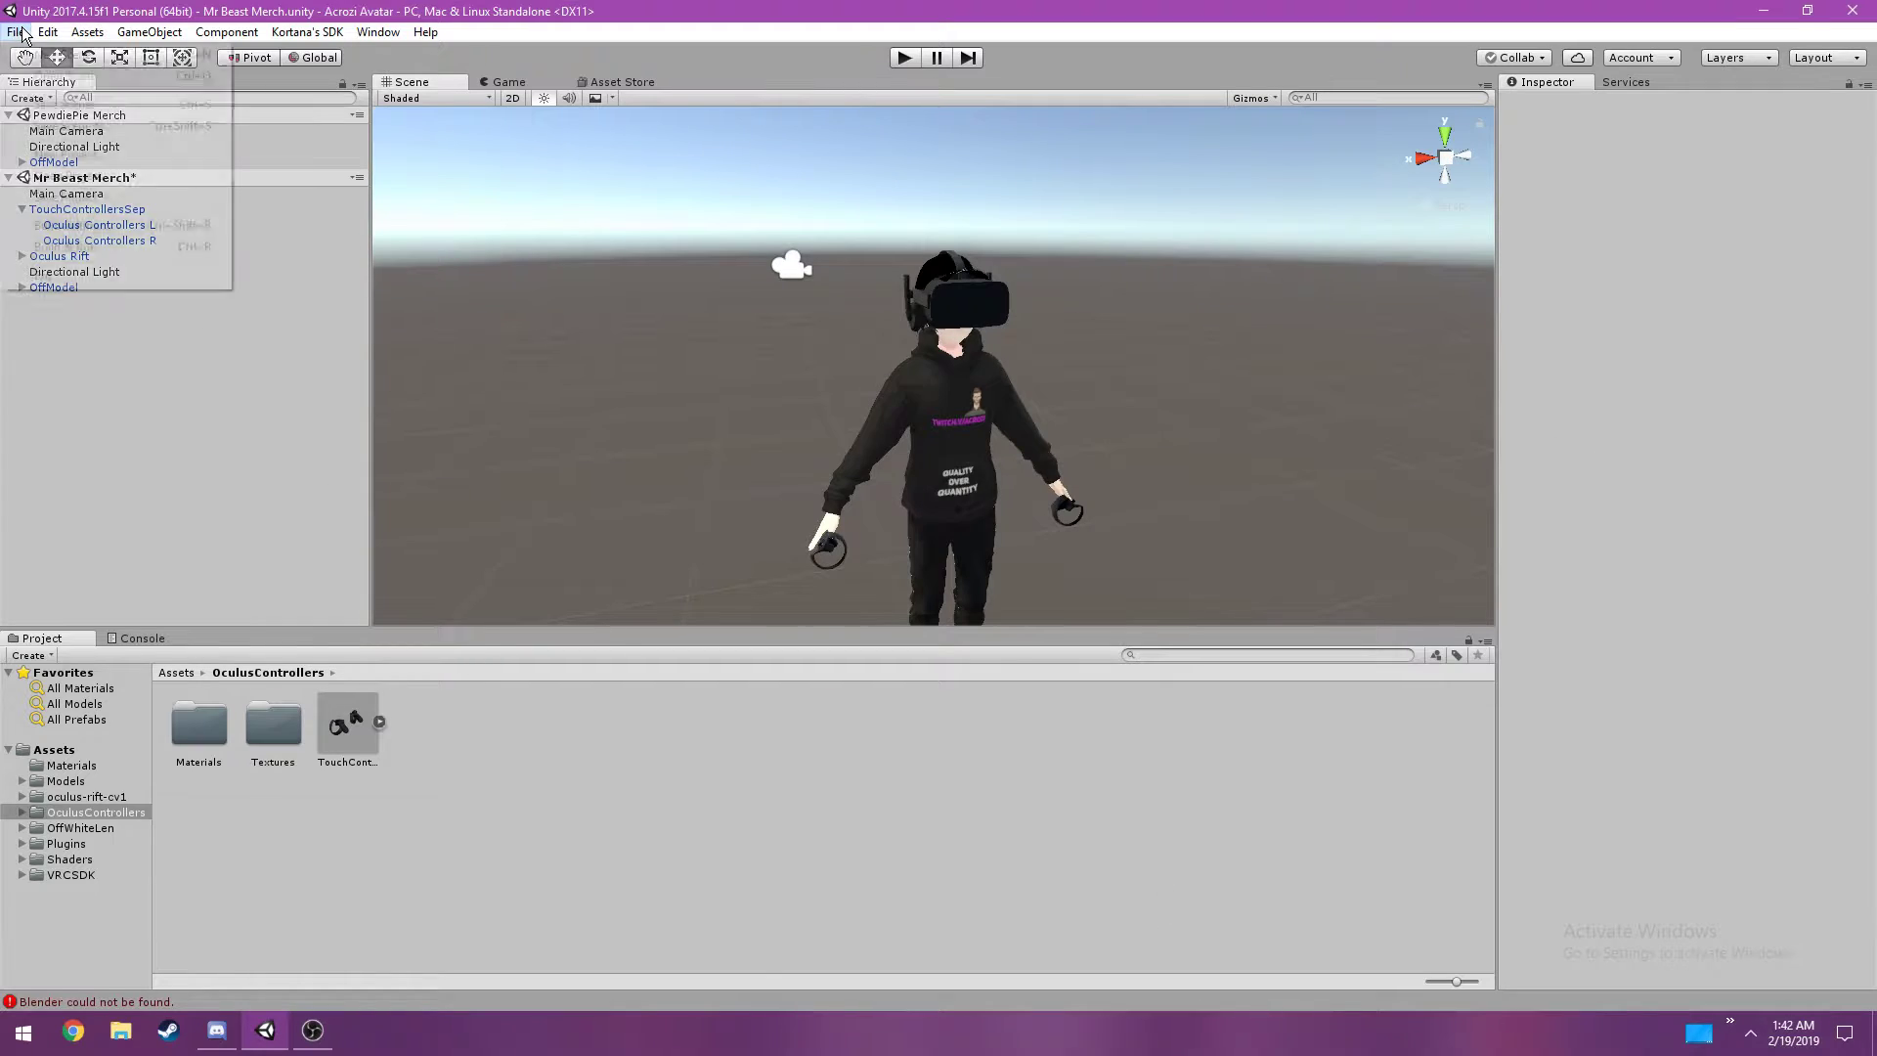
left_click(299, 549)
left_click(120, 1030)
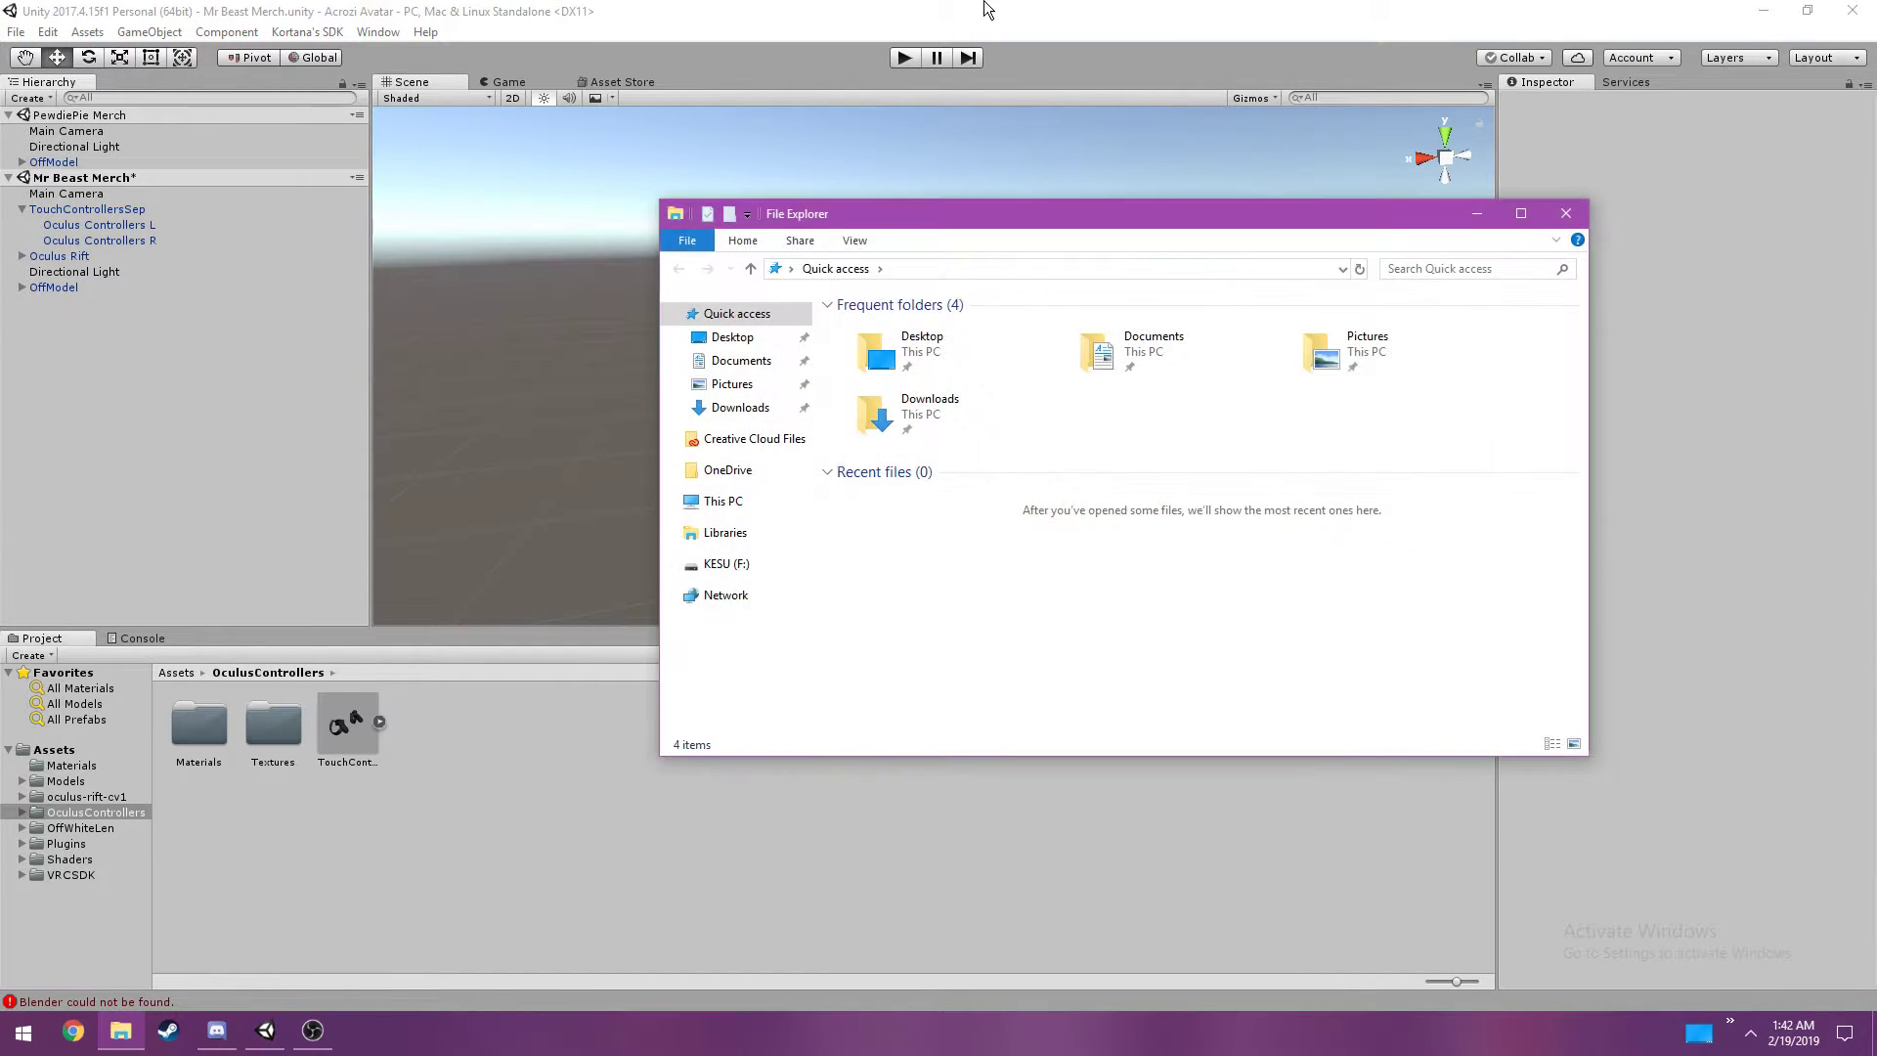
left_click(761, 407)
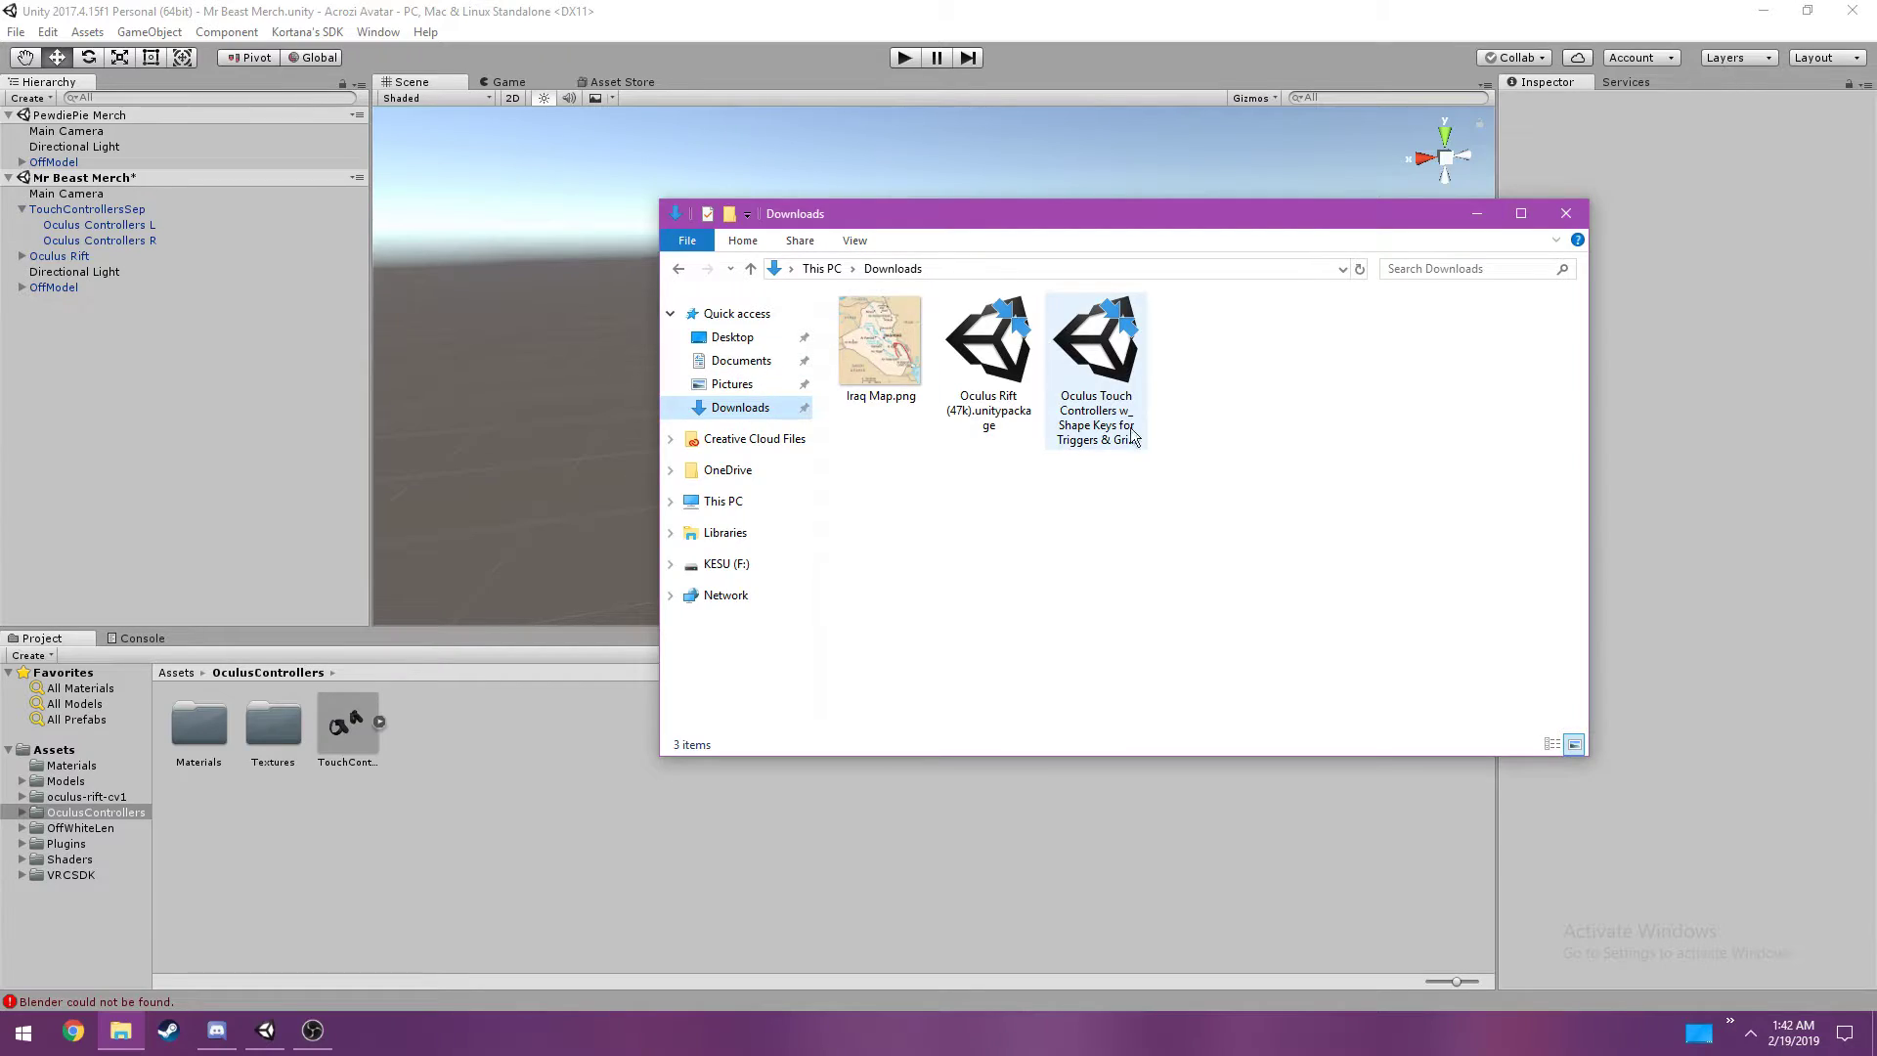
left_click(741, 361)
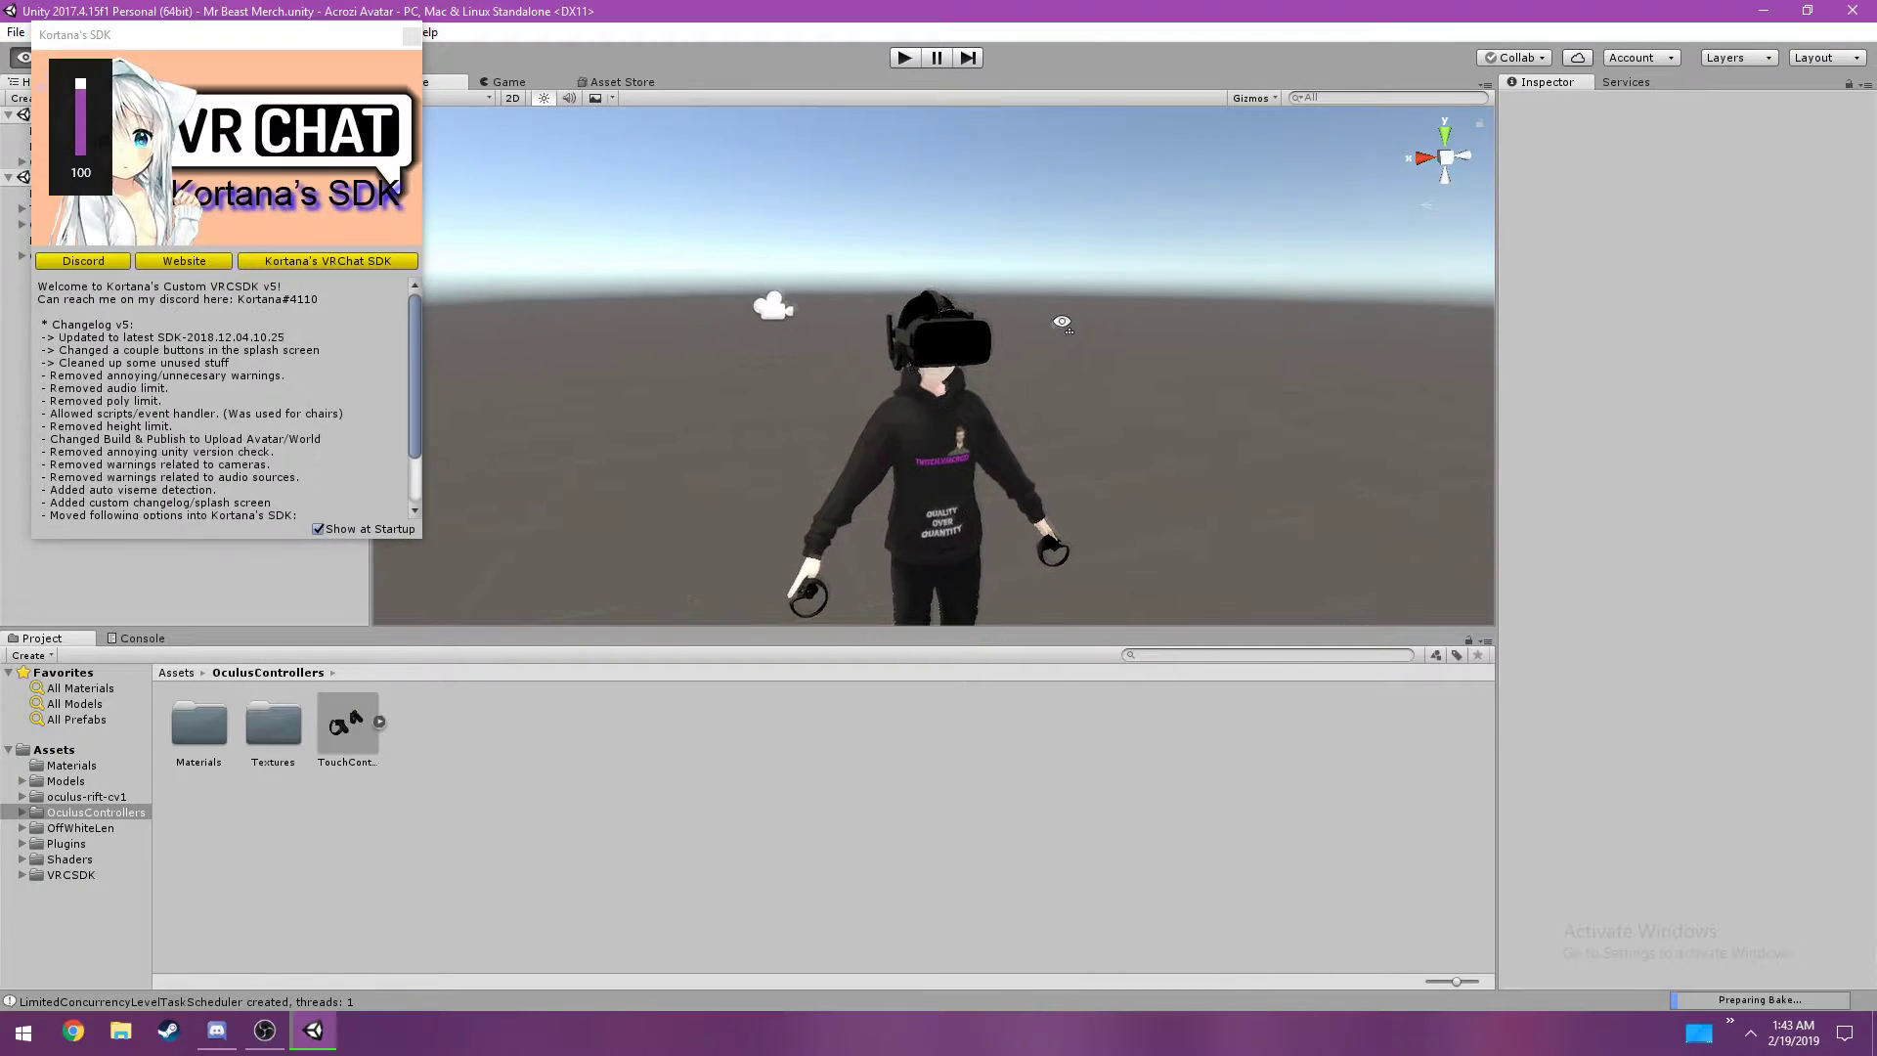
- Orbit around the reloaded avatar and select OffModel, then the Oculus Rift headset
mouse_move(1076, 319)
left_mouse_down("alt")
mouse_move(1204, 350)
mouse_move(1244, 314)
mouse_move(1199, 368)
left_mouse_up("alt")
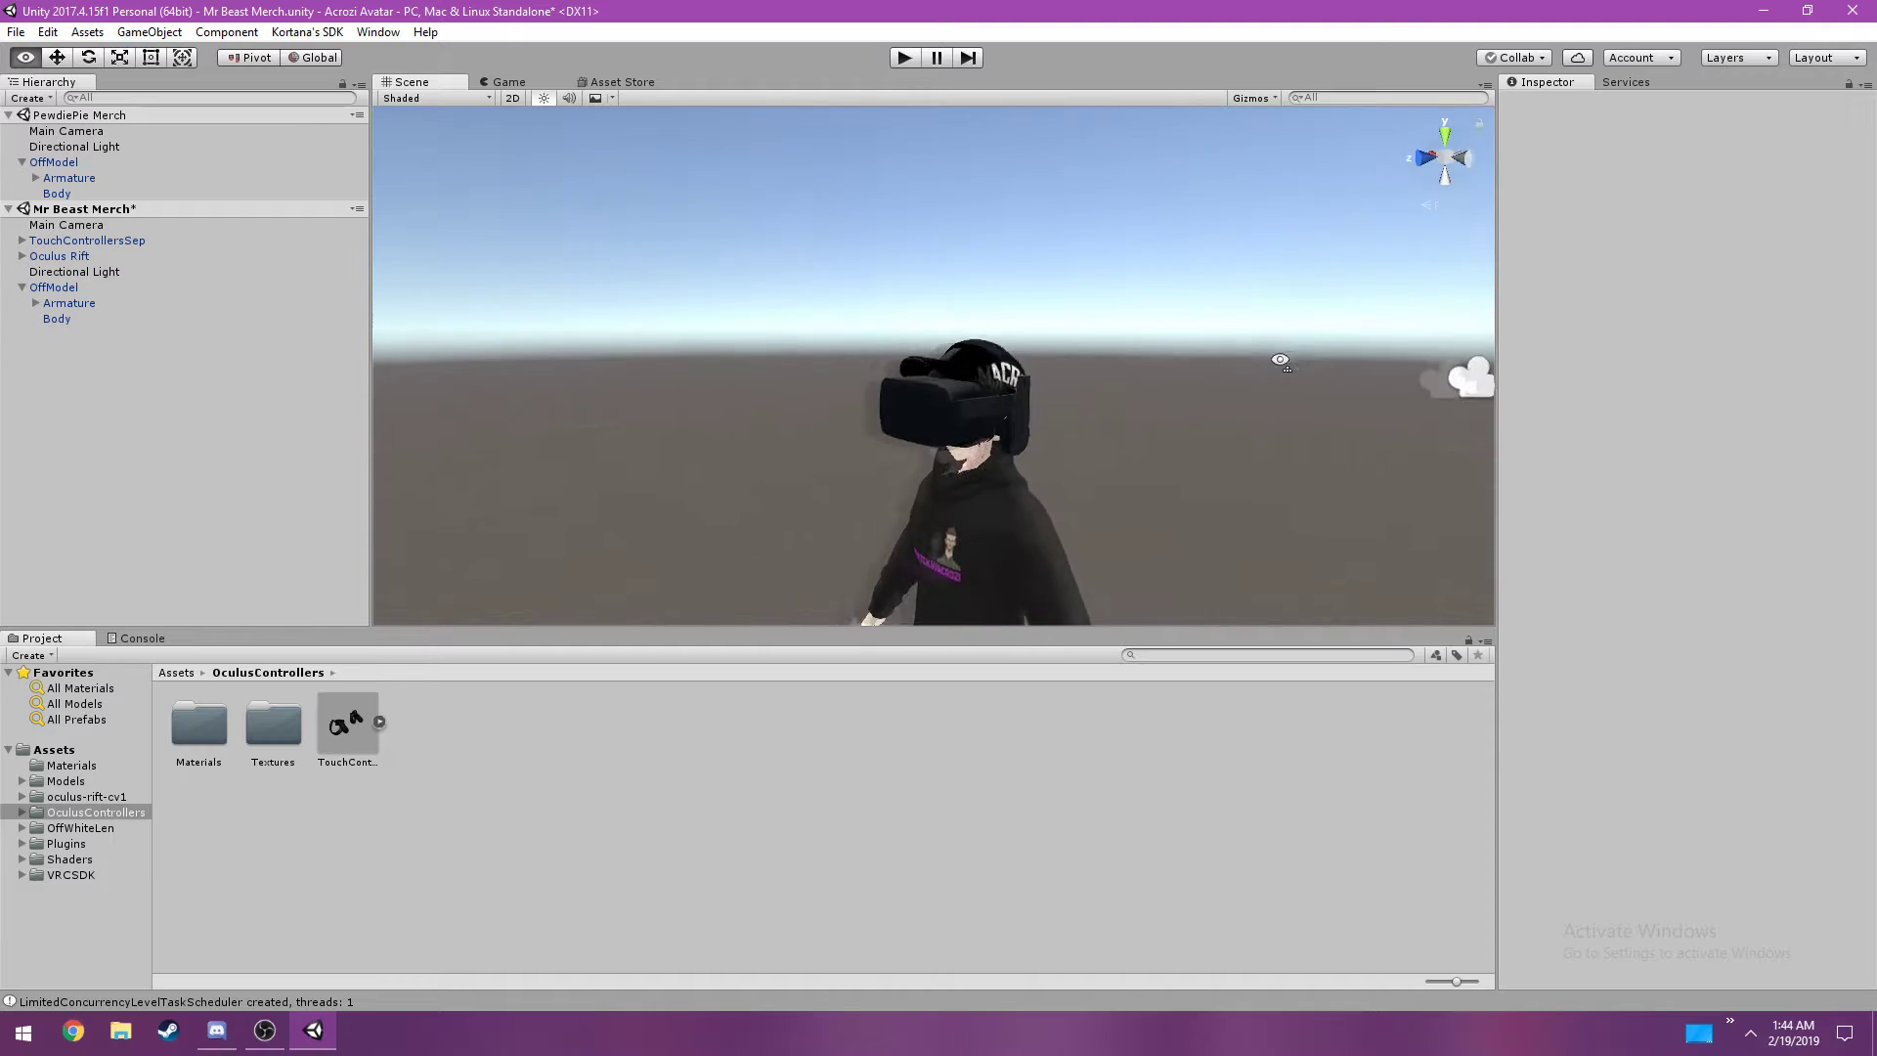
mouse_move(1198, 369)
left_mouse_down("alt")
mouse_move(1289, 370)
mouse_move(1389, 418)
mouse_move(1343, 450)
mouse_move(1351, 413)
left_mouse_up("alt")
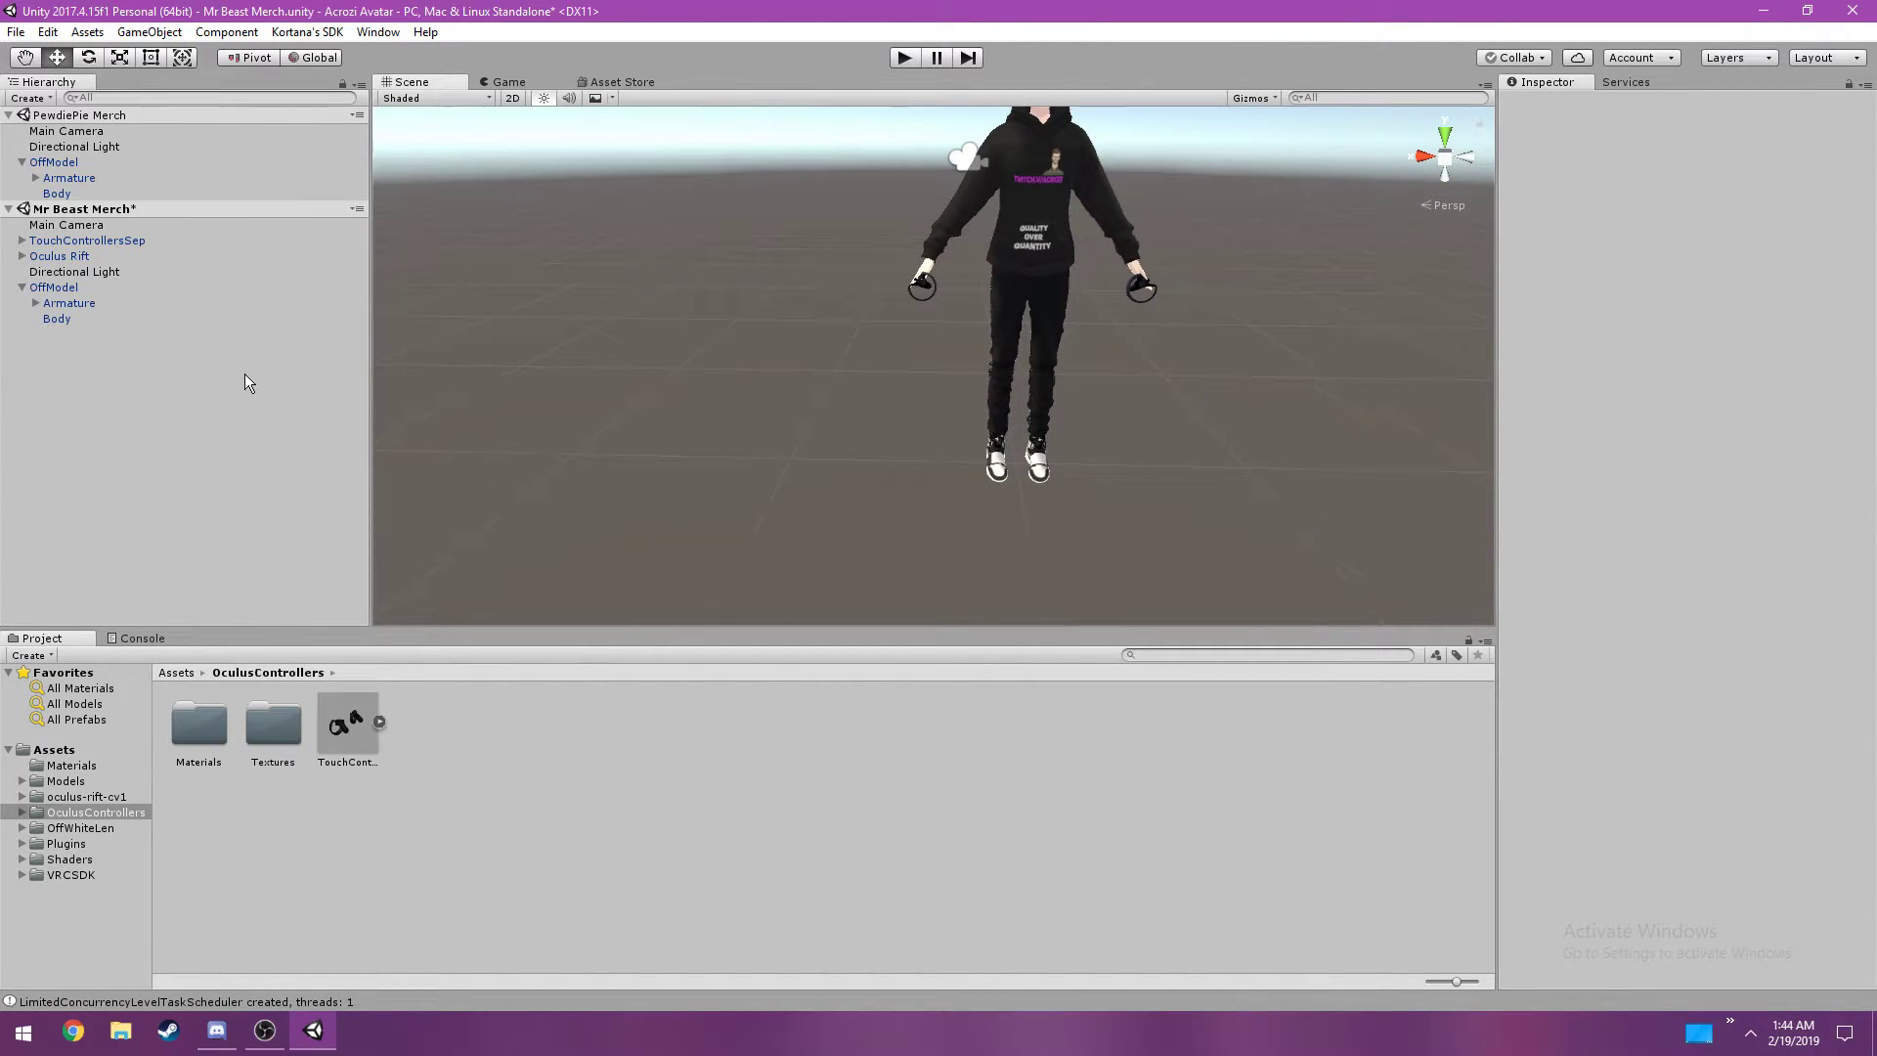
left_click(55, 162)
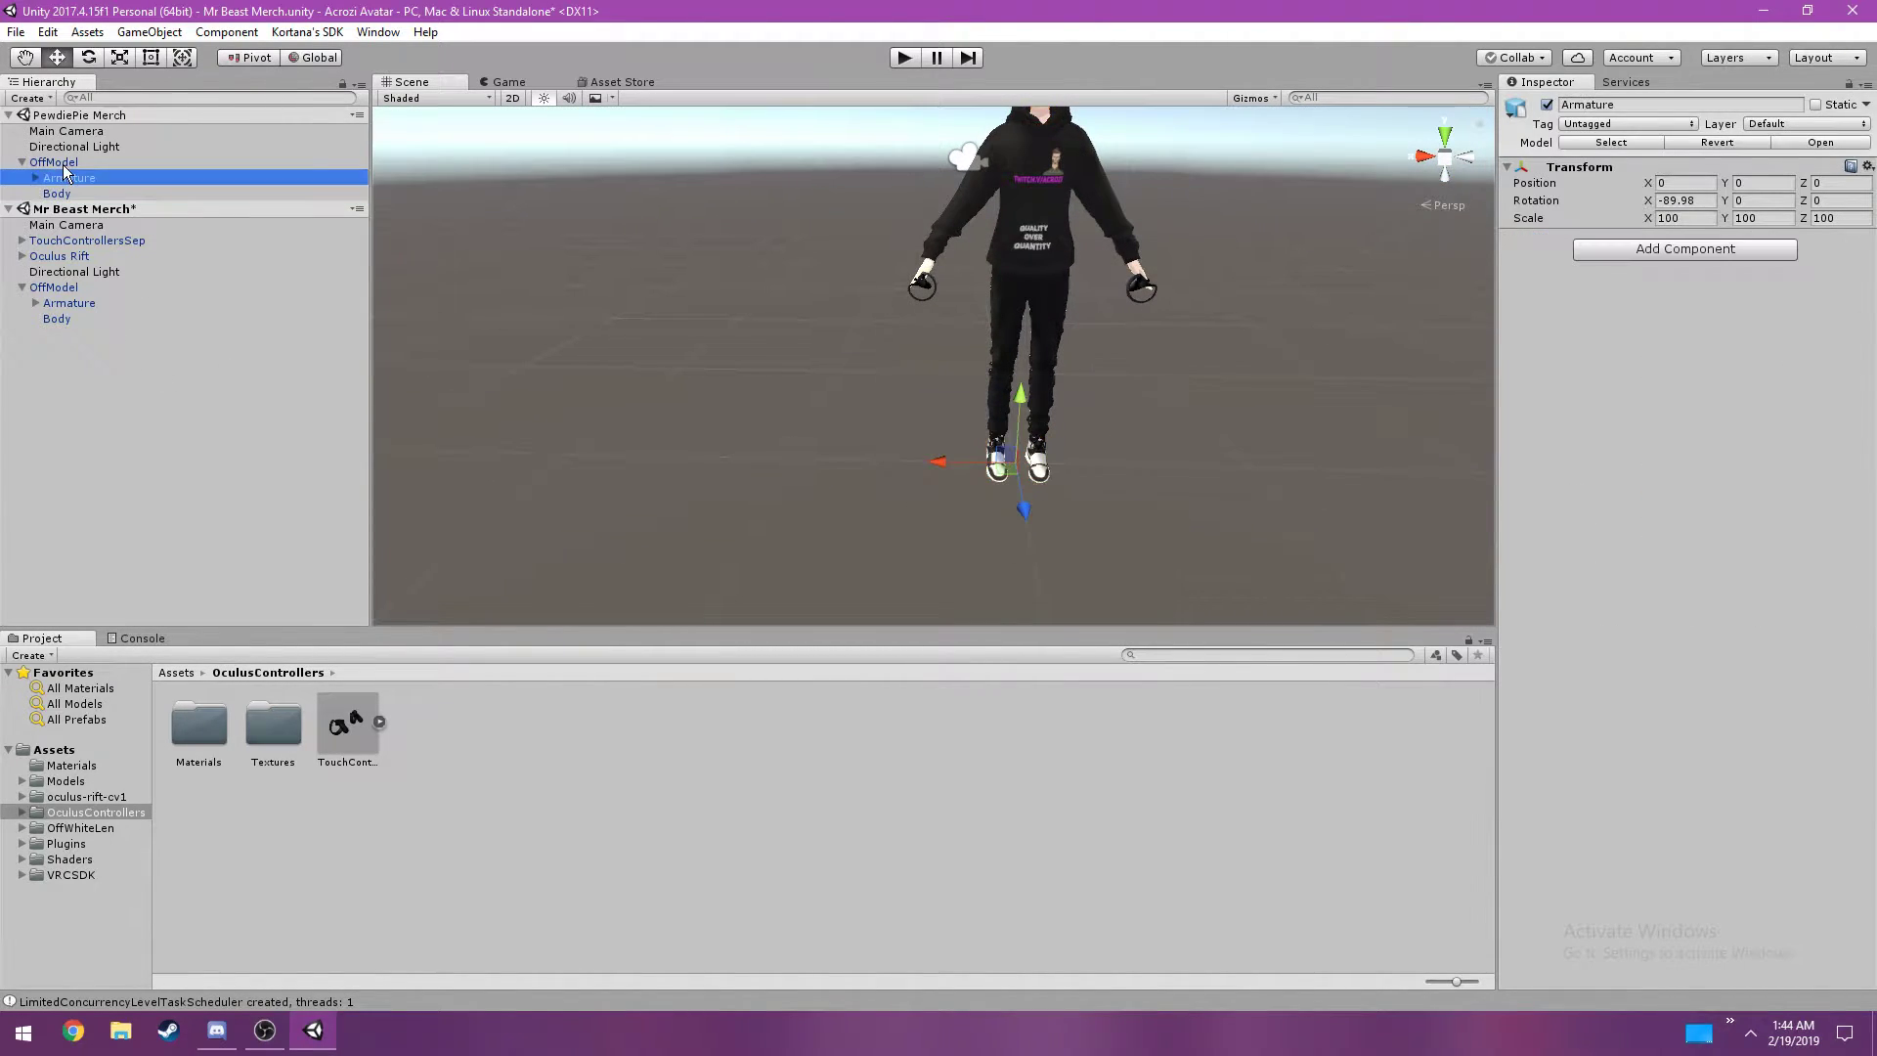
left_click(57, 318)
left_click(54, 287)
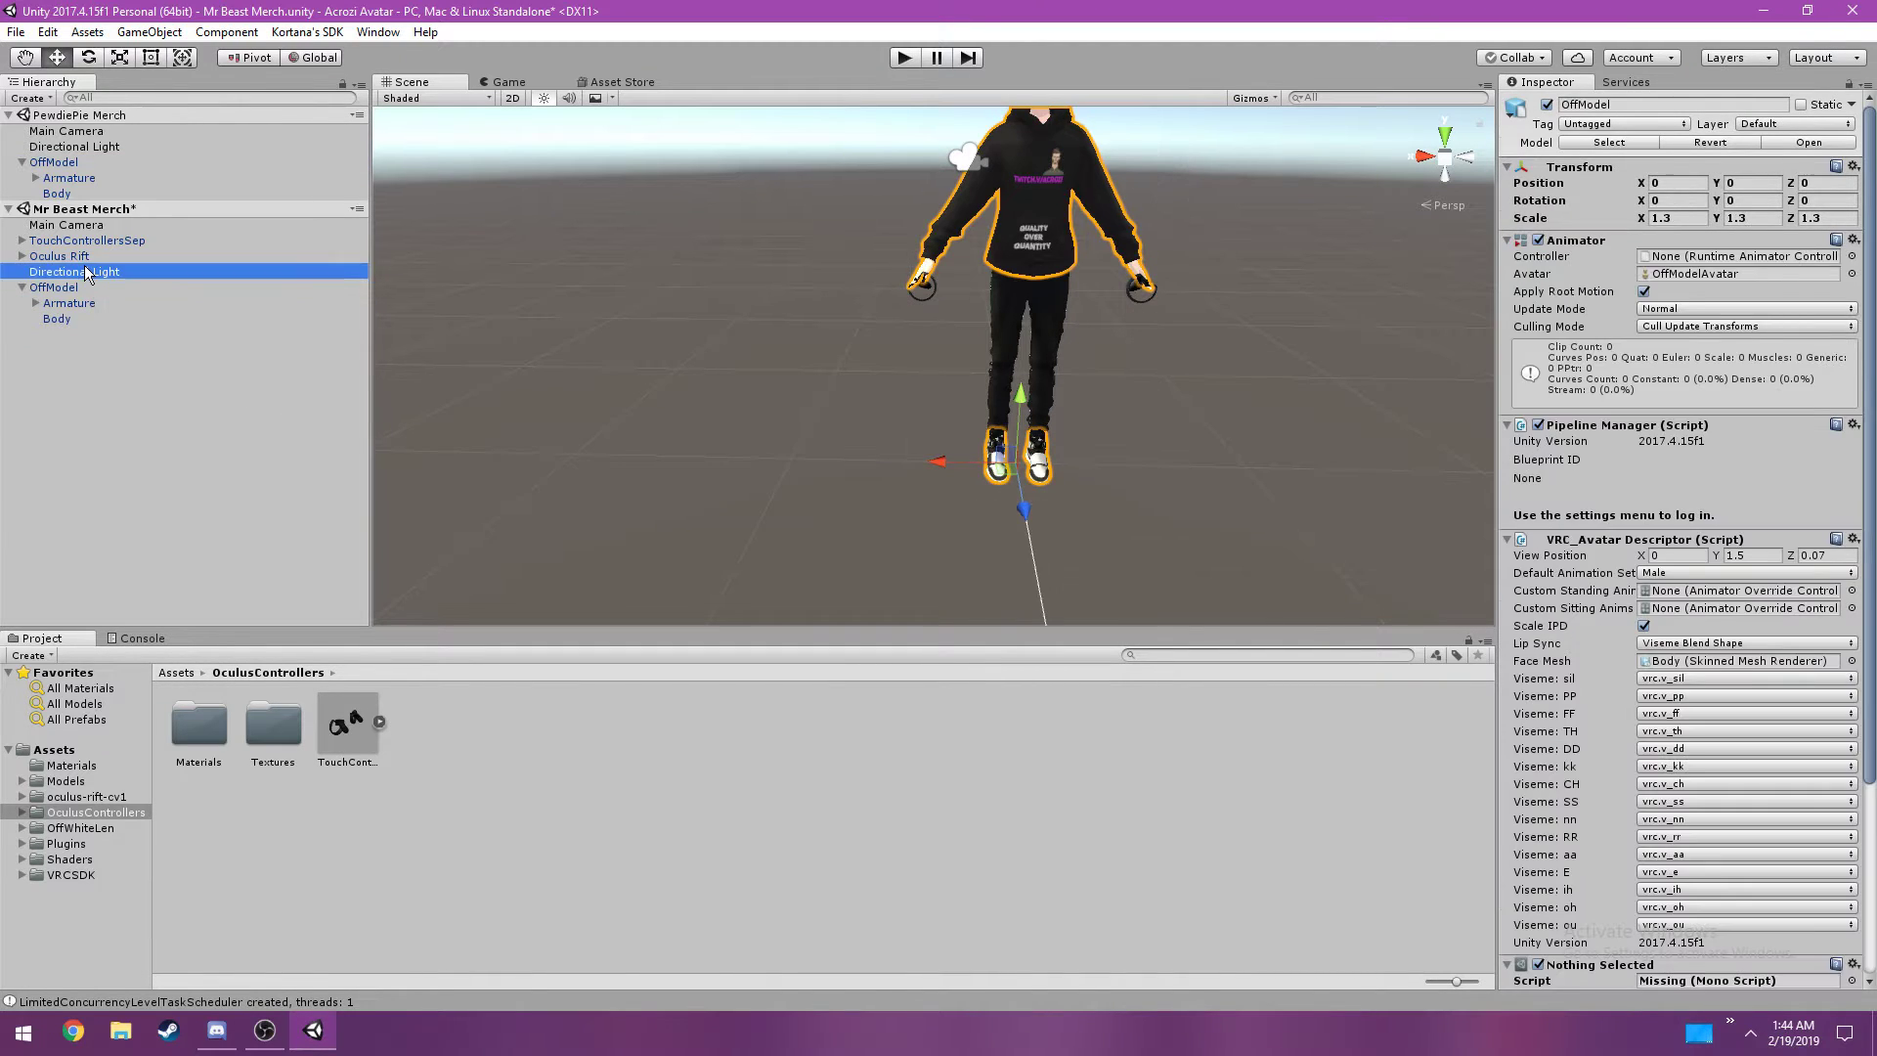
left_click(59, 256)
- Expand Oculus Rift to inspect its Cube.012 part, collapse it, and frame the headset
left_click(21, 256)
left_click(82, 275)
left_click(44, 257)
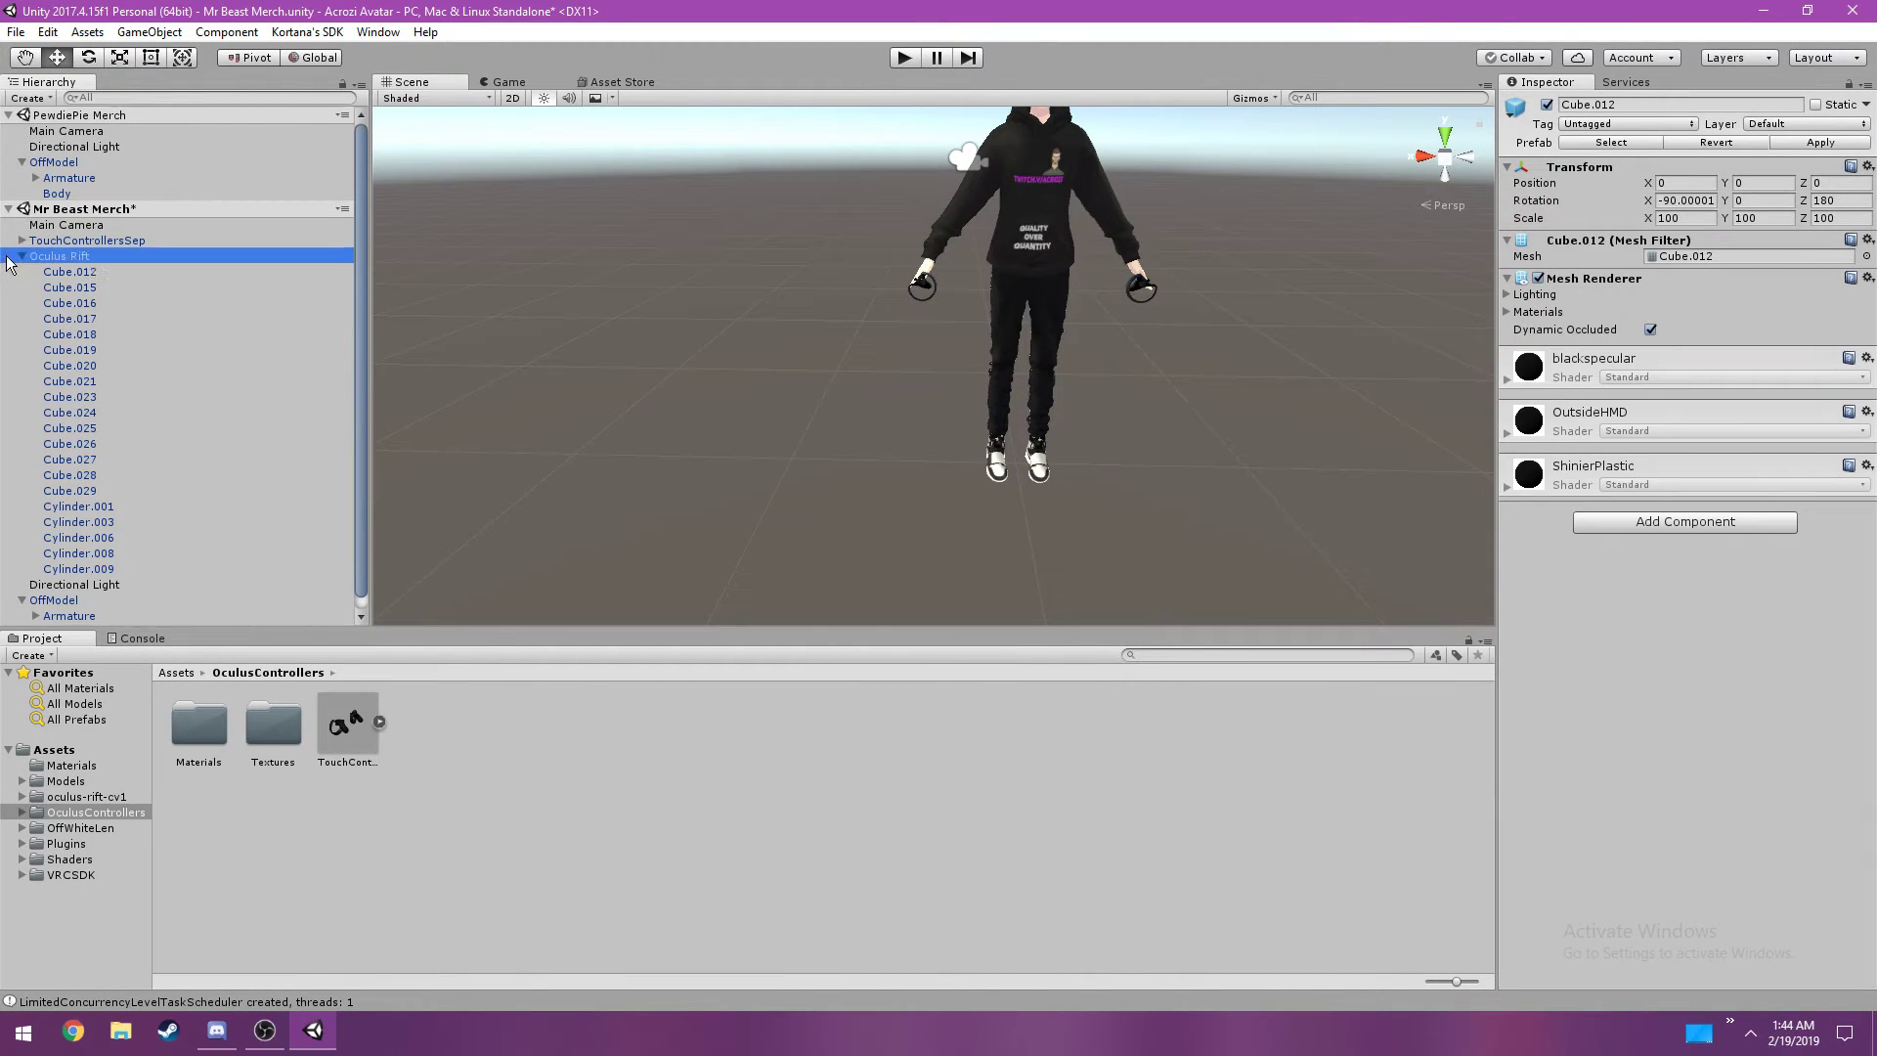
left_click(22, 256)
key("f")
scroll(1124, 435, "up", 5)
left_click_drag(1129, 428, 1132, 418, "alt")
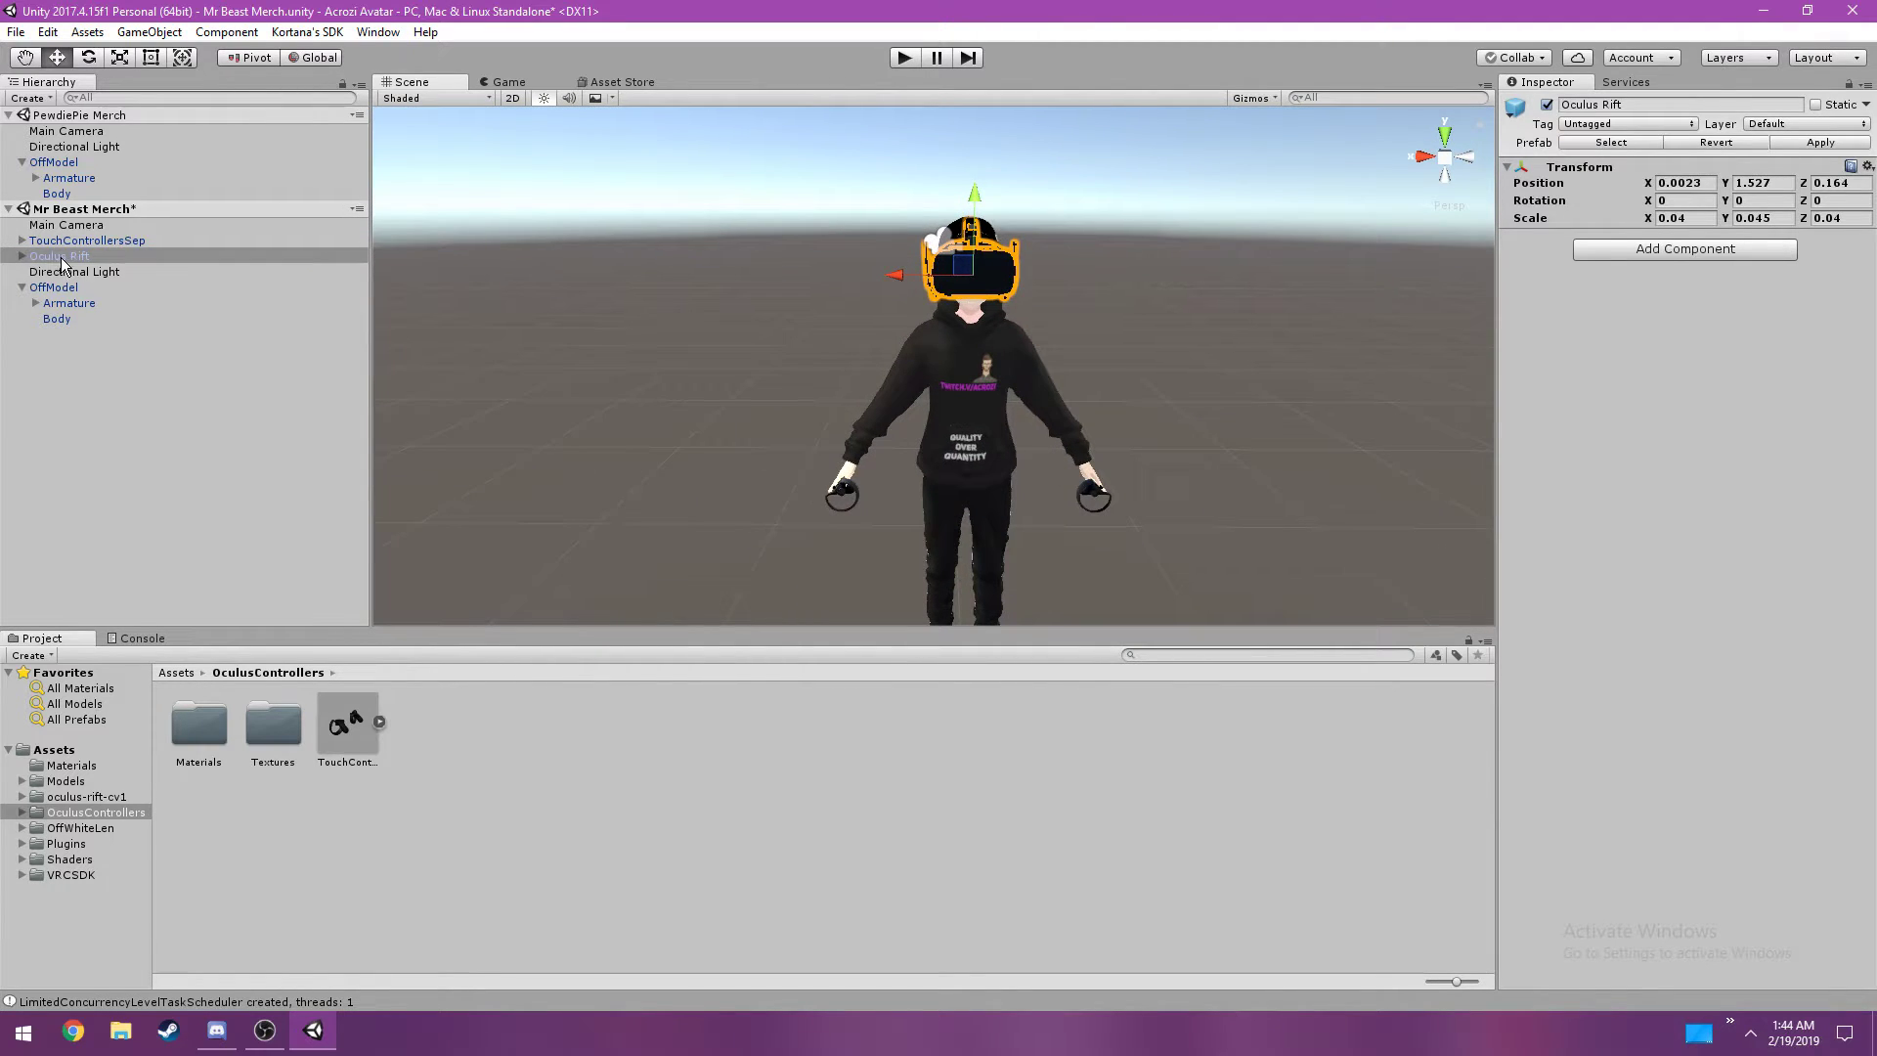
- Select the PewdiePie Merch Main Camera, Directional Light, OffModel and Armature in turn
left_click(84, 208)
left_click(107, 115)
left_click(90, 131)
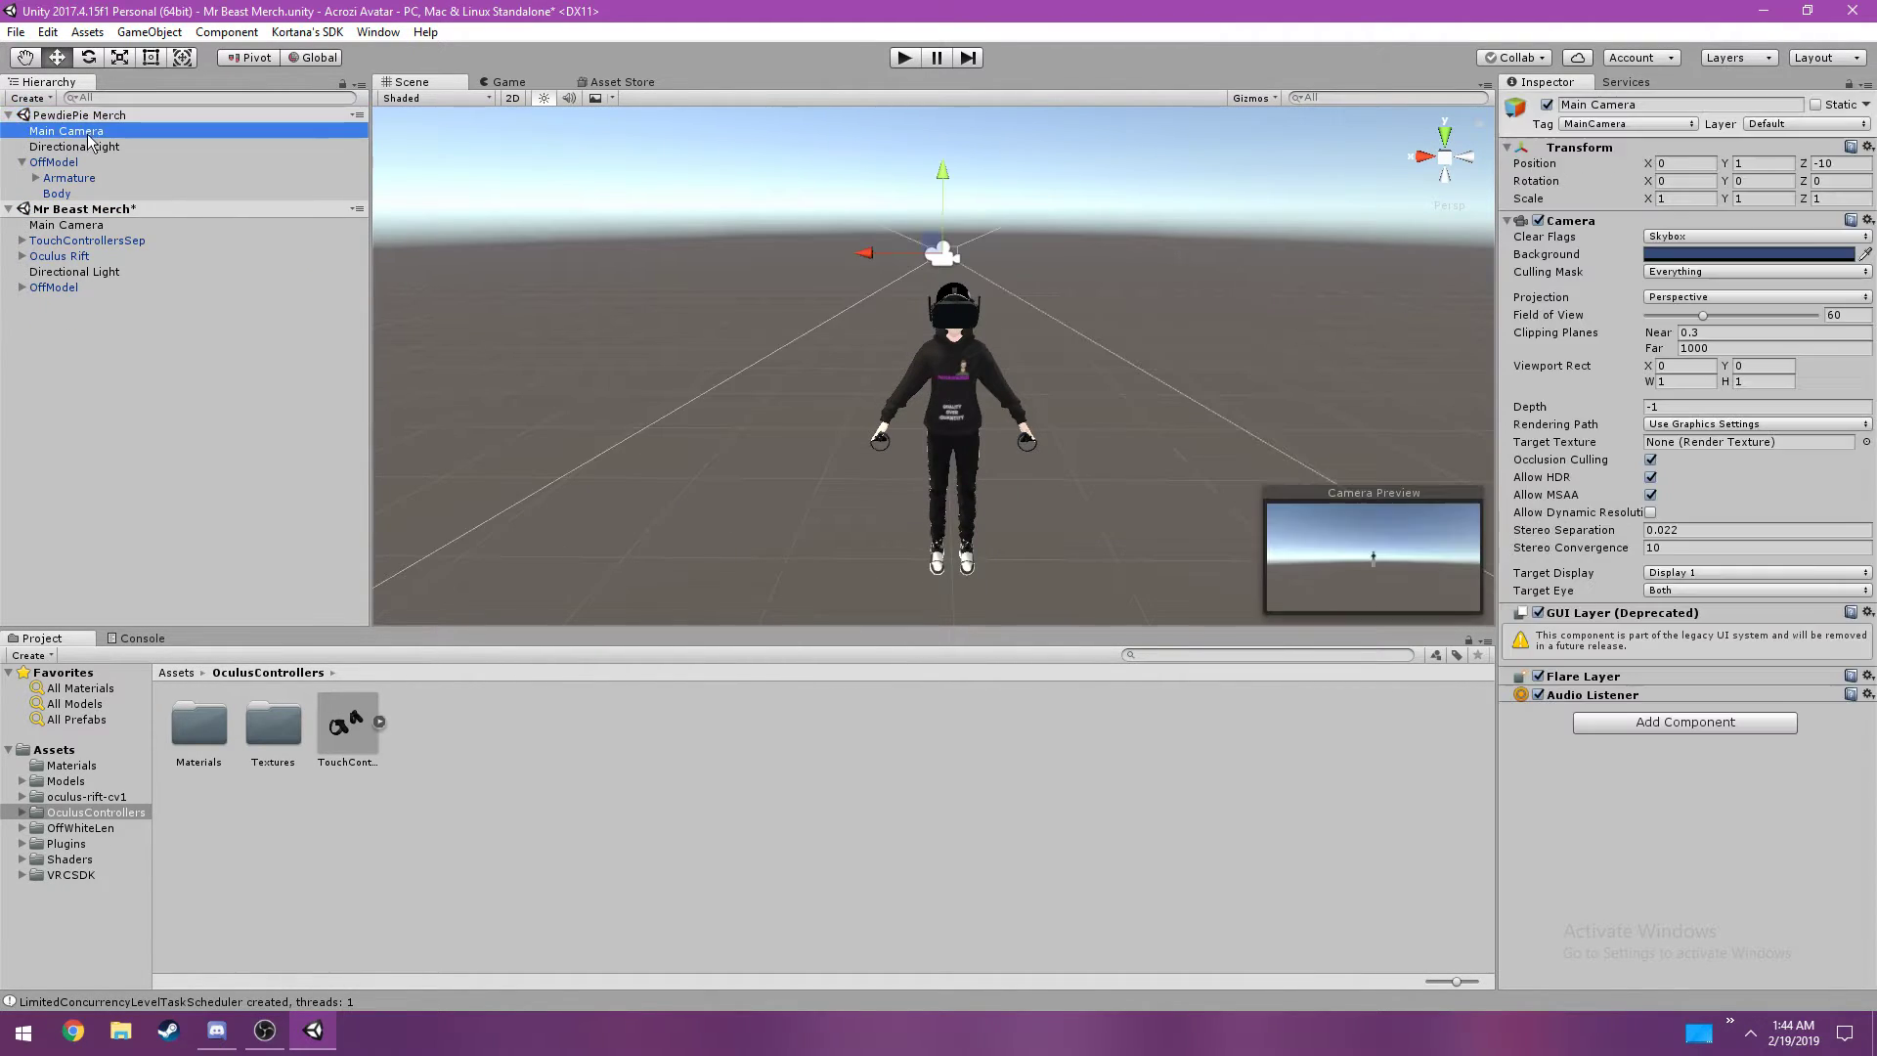
left_click(90, 147)
left_click(68, 162)
left_click(78, 178)
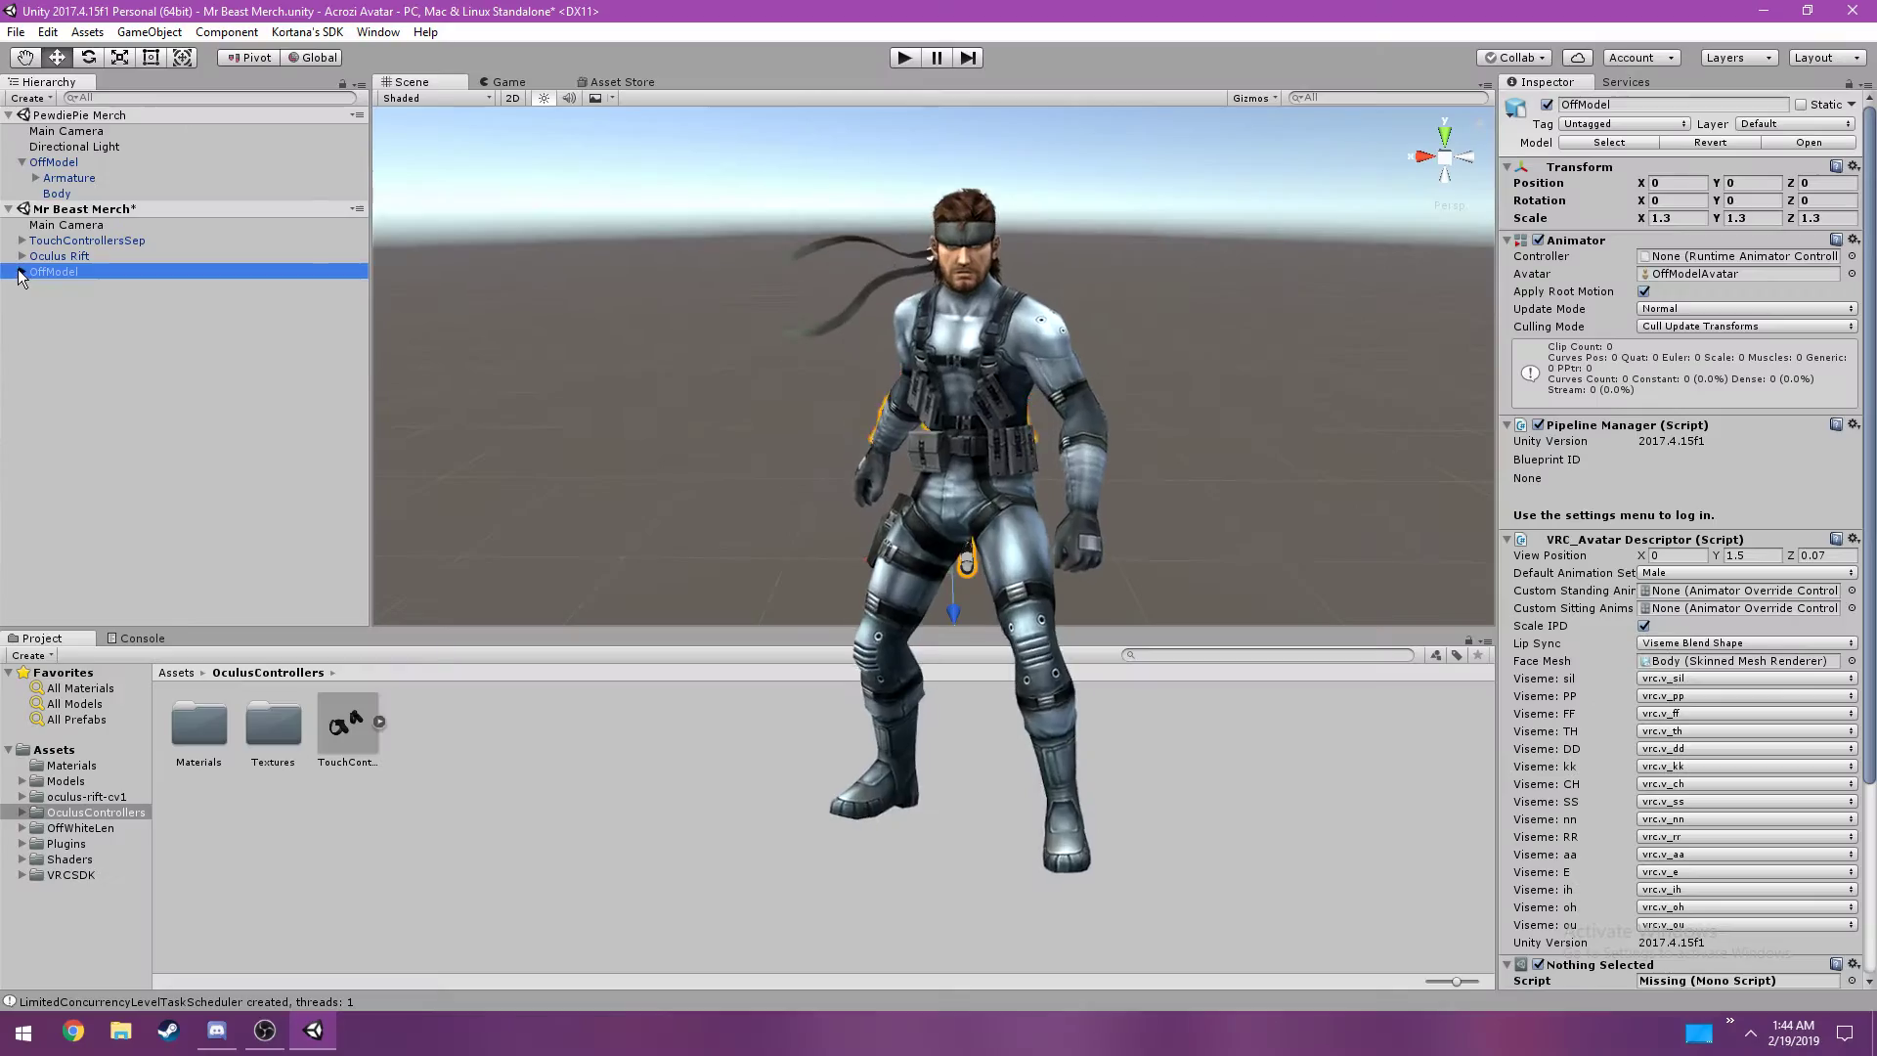
- Inspect the OffModel's Armature, then delete the TouchControllersSep object from the Hierarchy
left_click(22, 271)
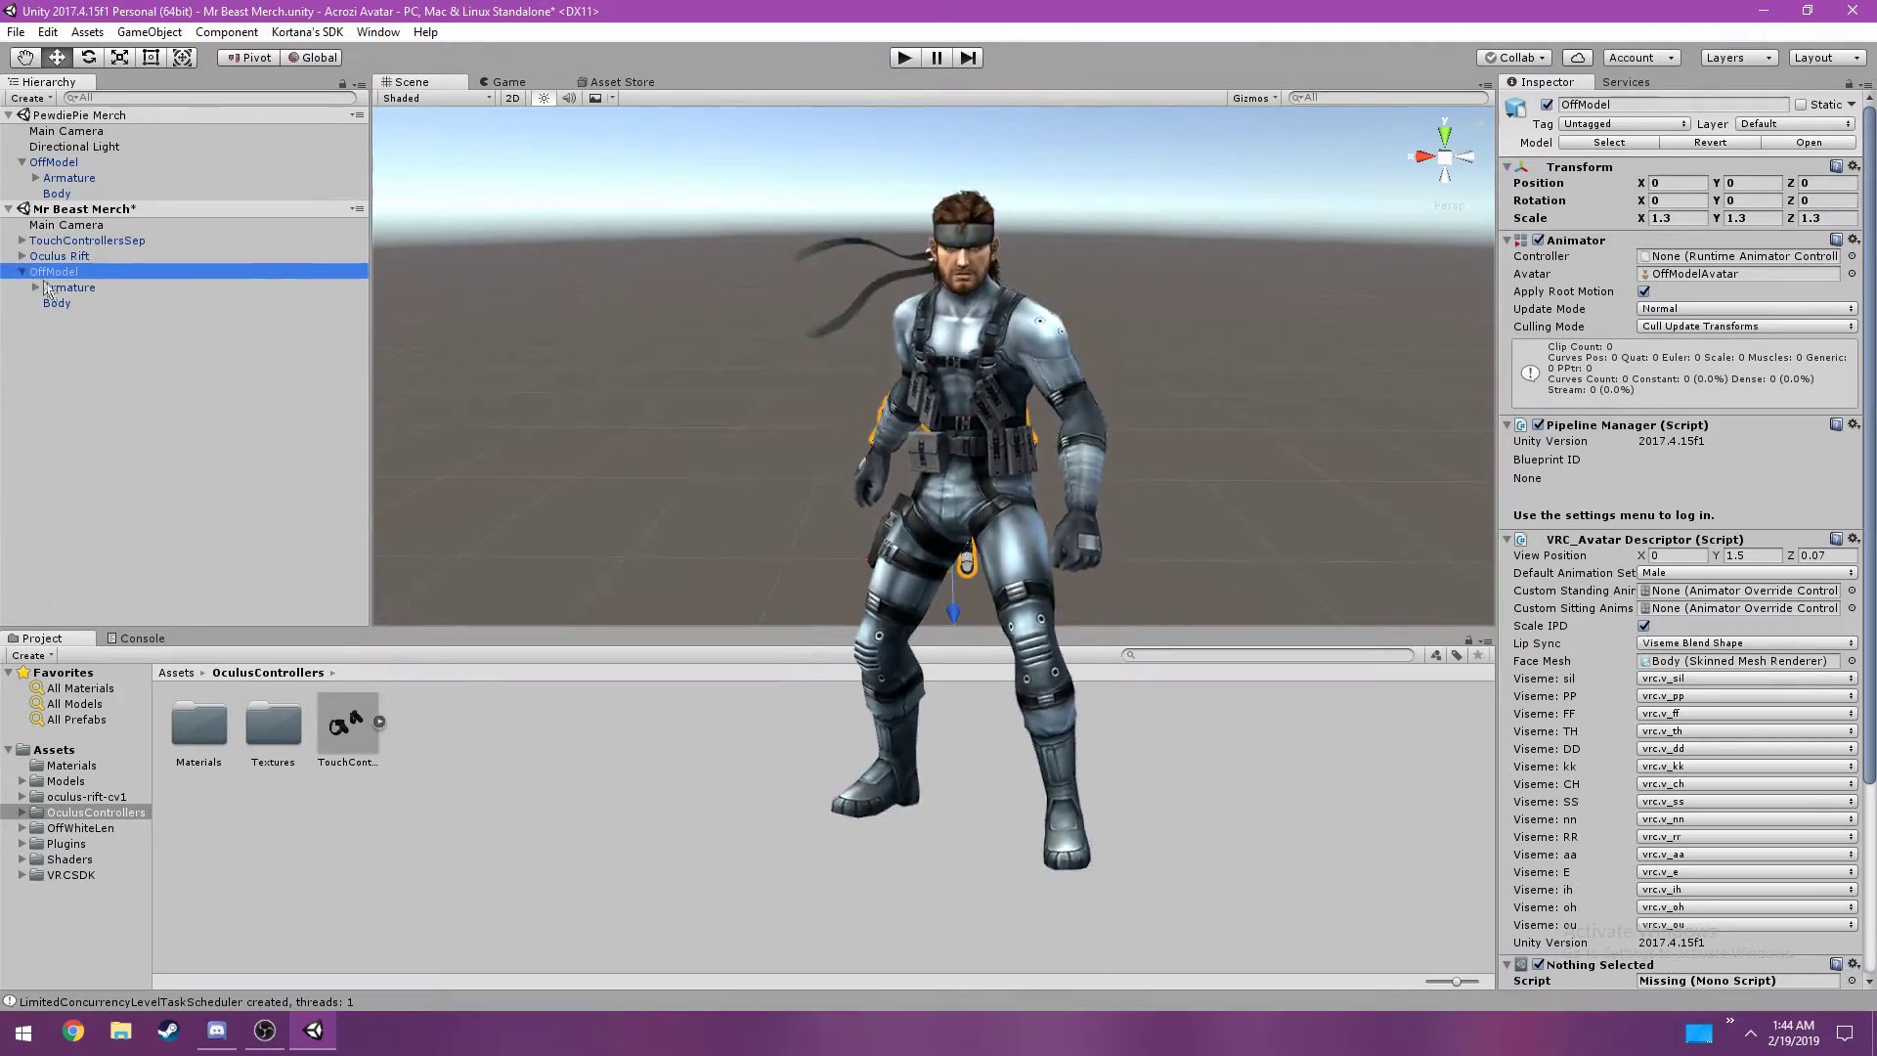
left_click(39, 287)
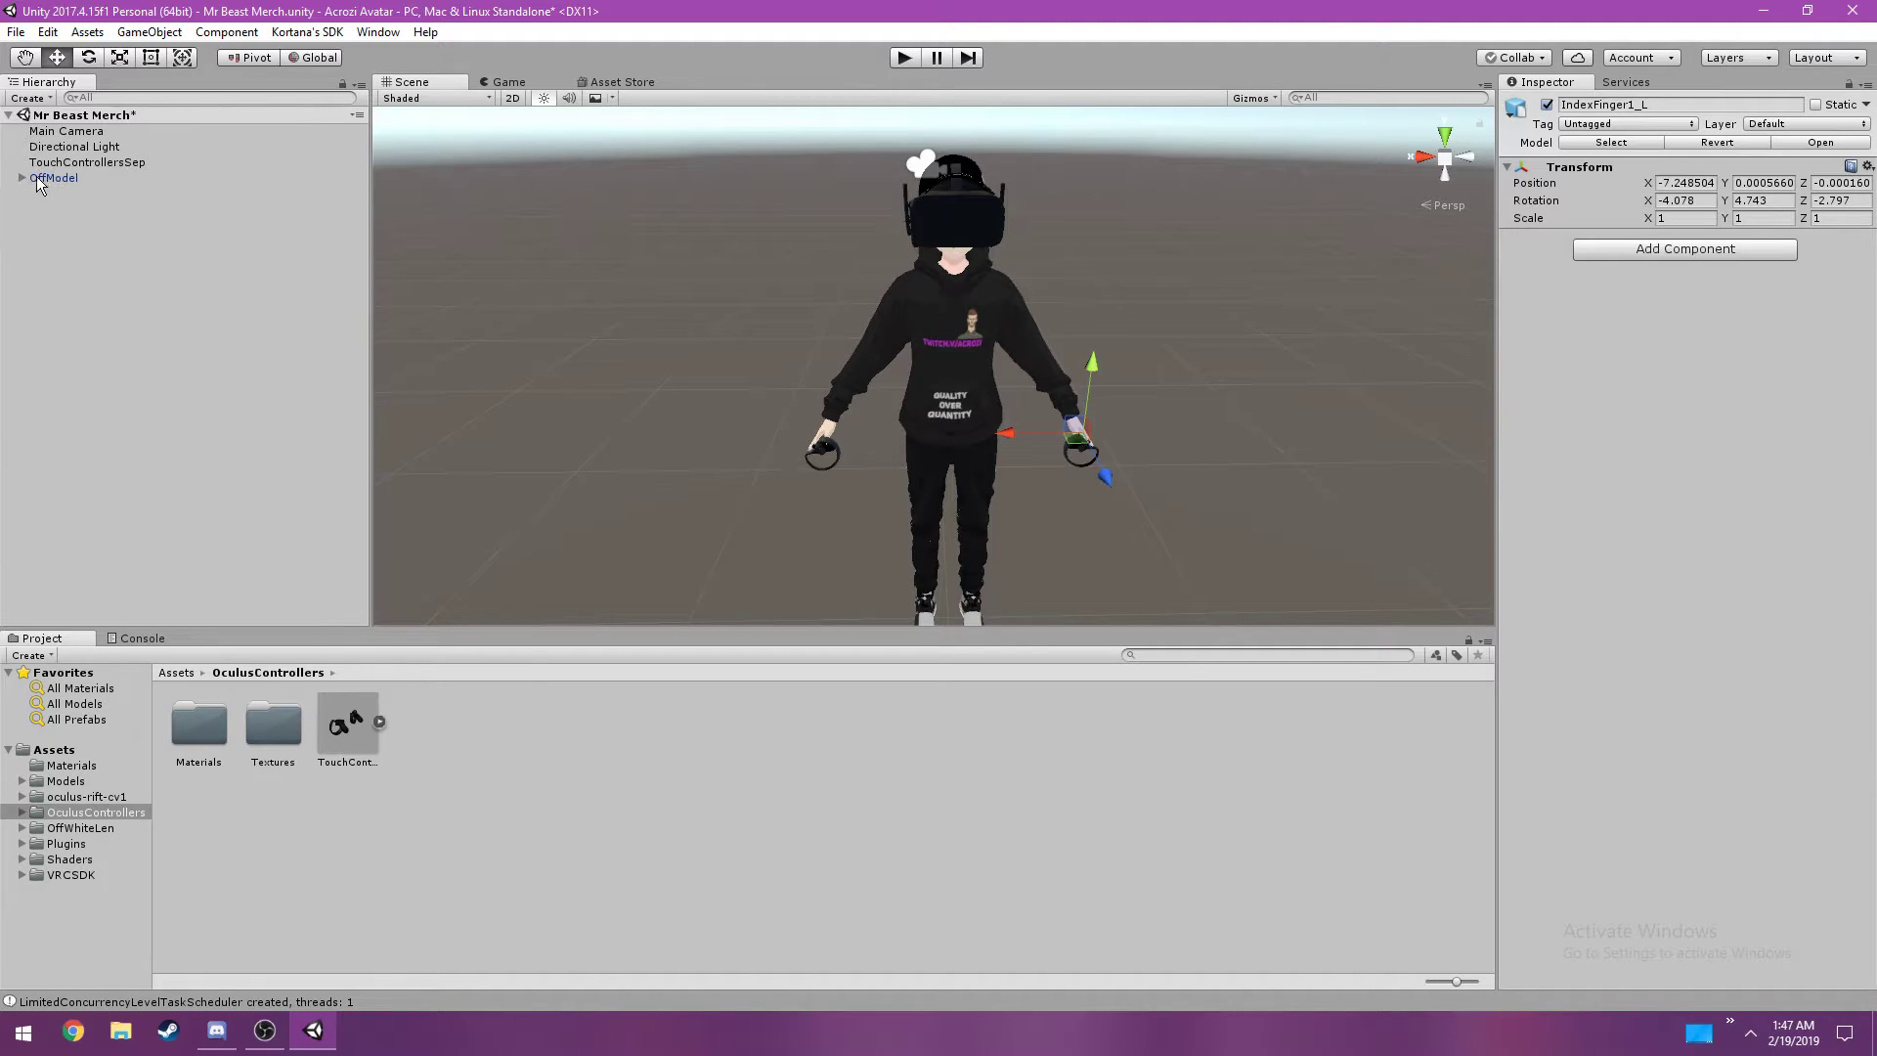
left_click(44, 179)
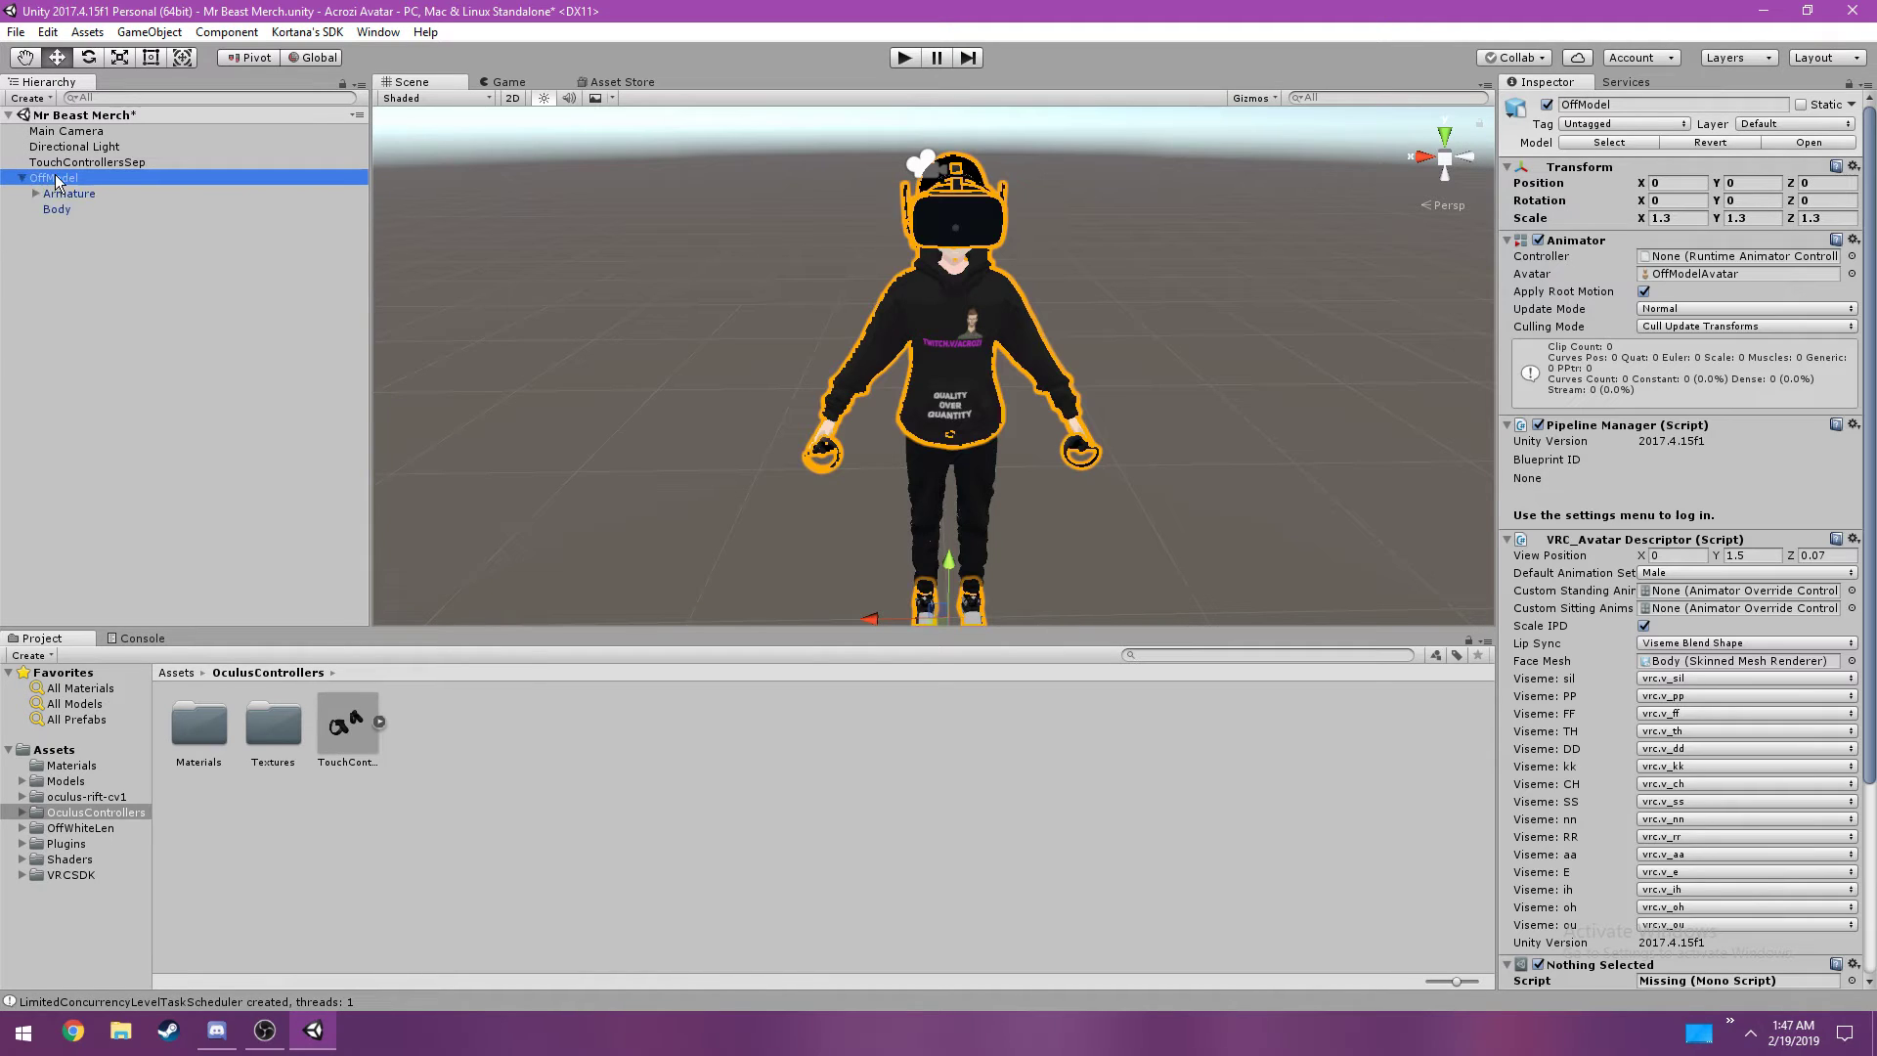
left_click(88, 163)
key("Delete")
scroll(946, 464, "down", 5)
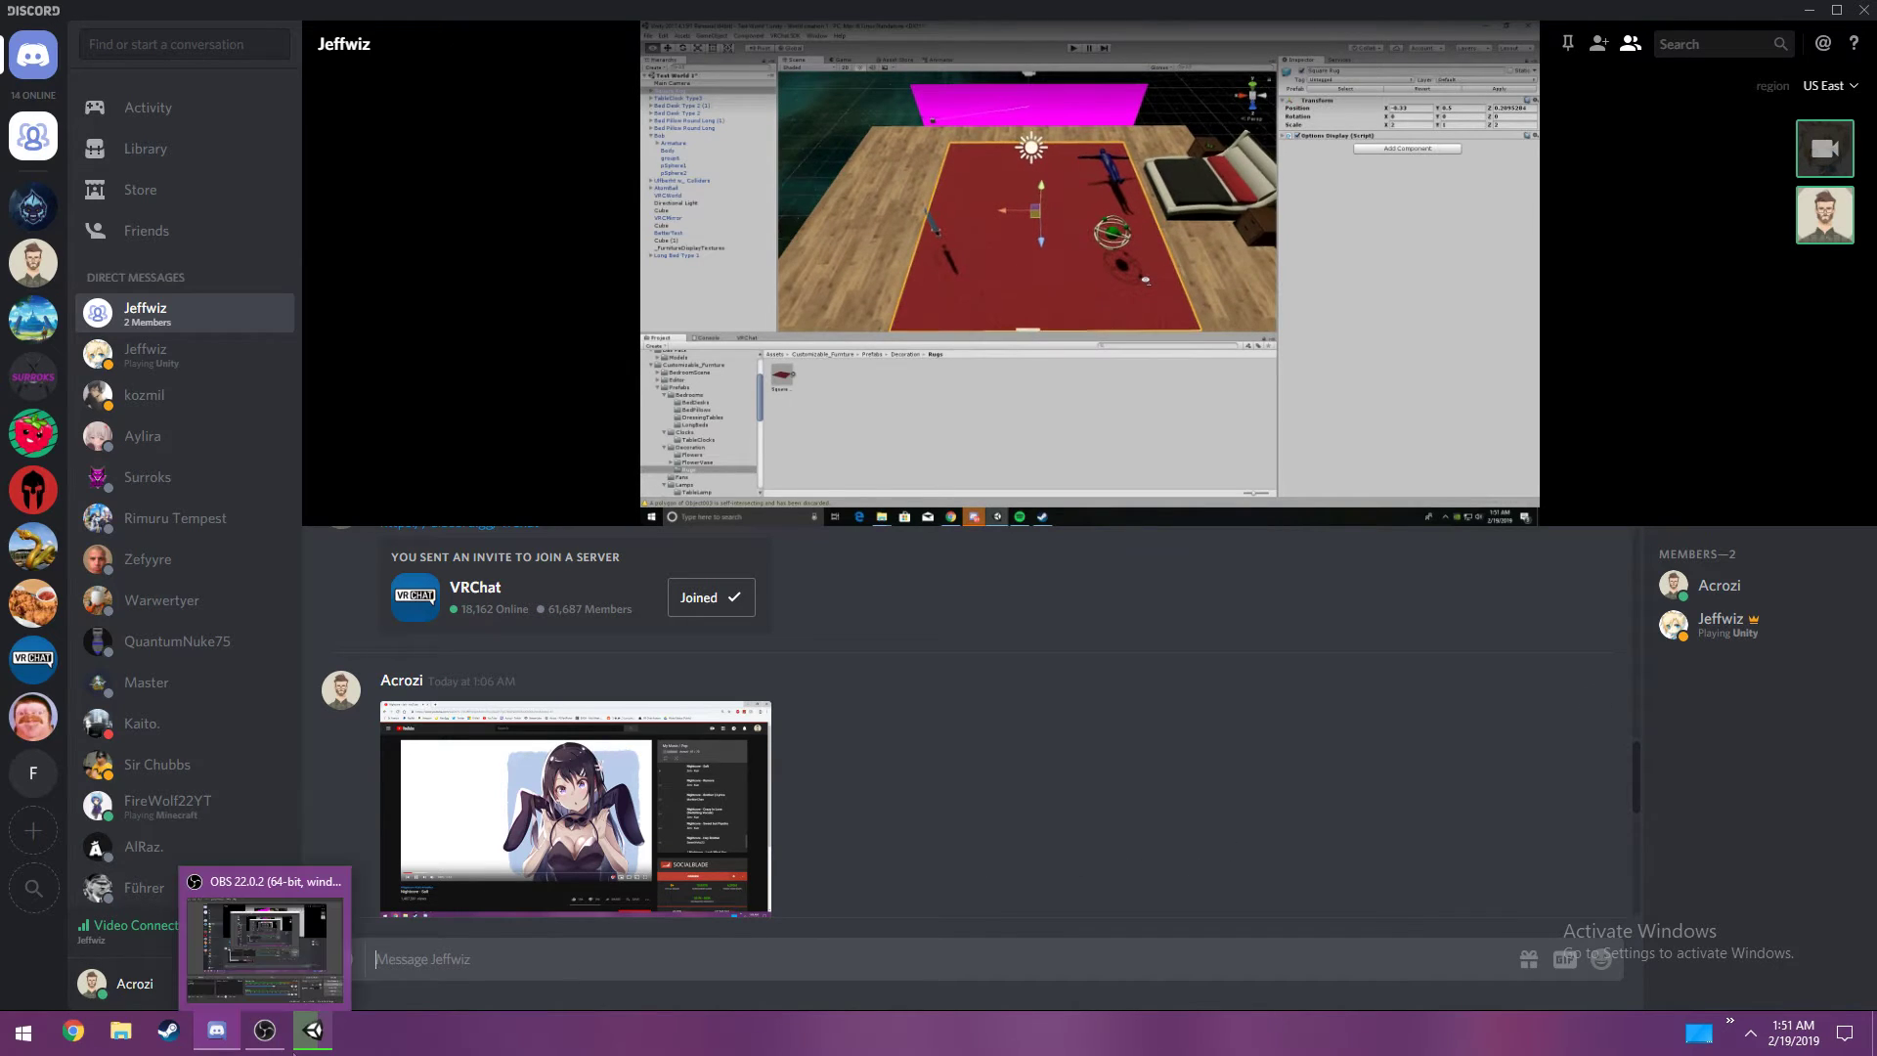
- Minimize OBS and launch VRChat from its Steam library page
left_click(281, 1049)
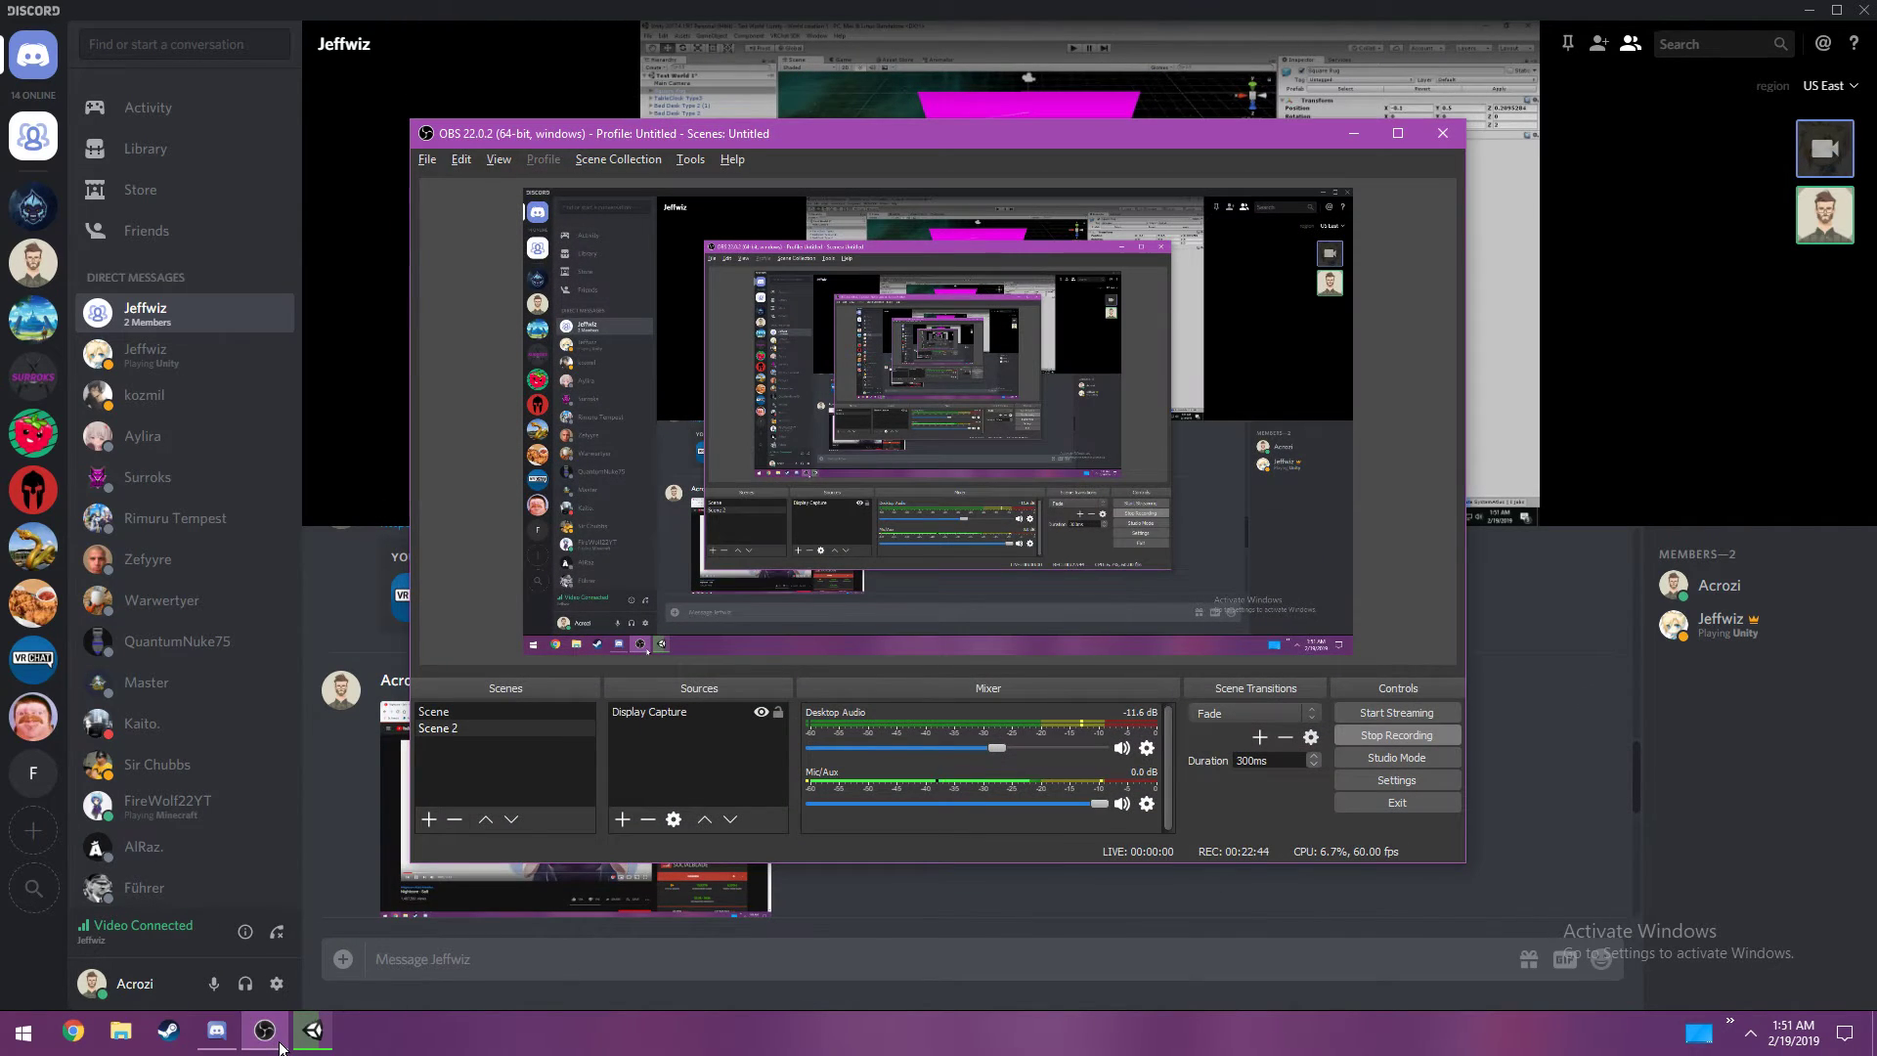
left_click(281, 1049)
left_click(168, 1031)
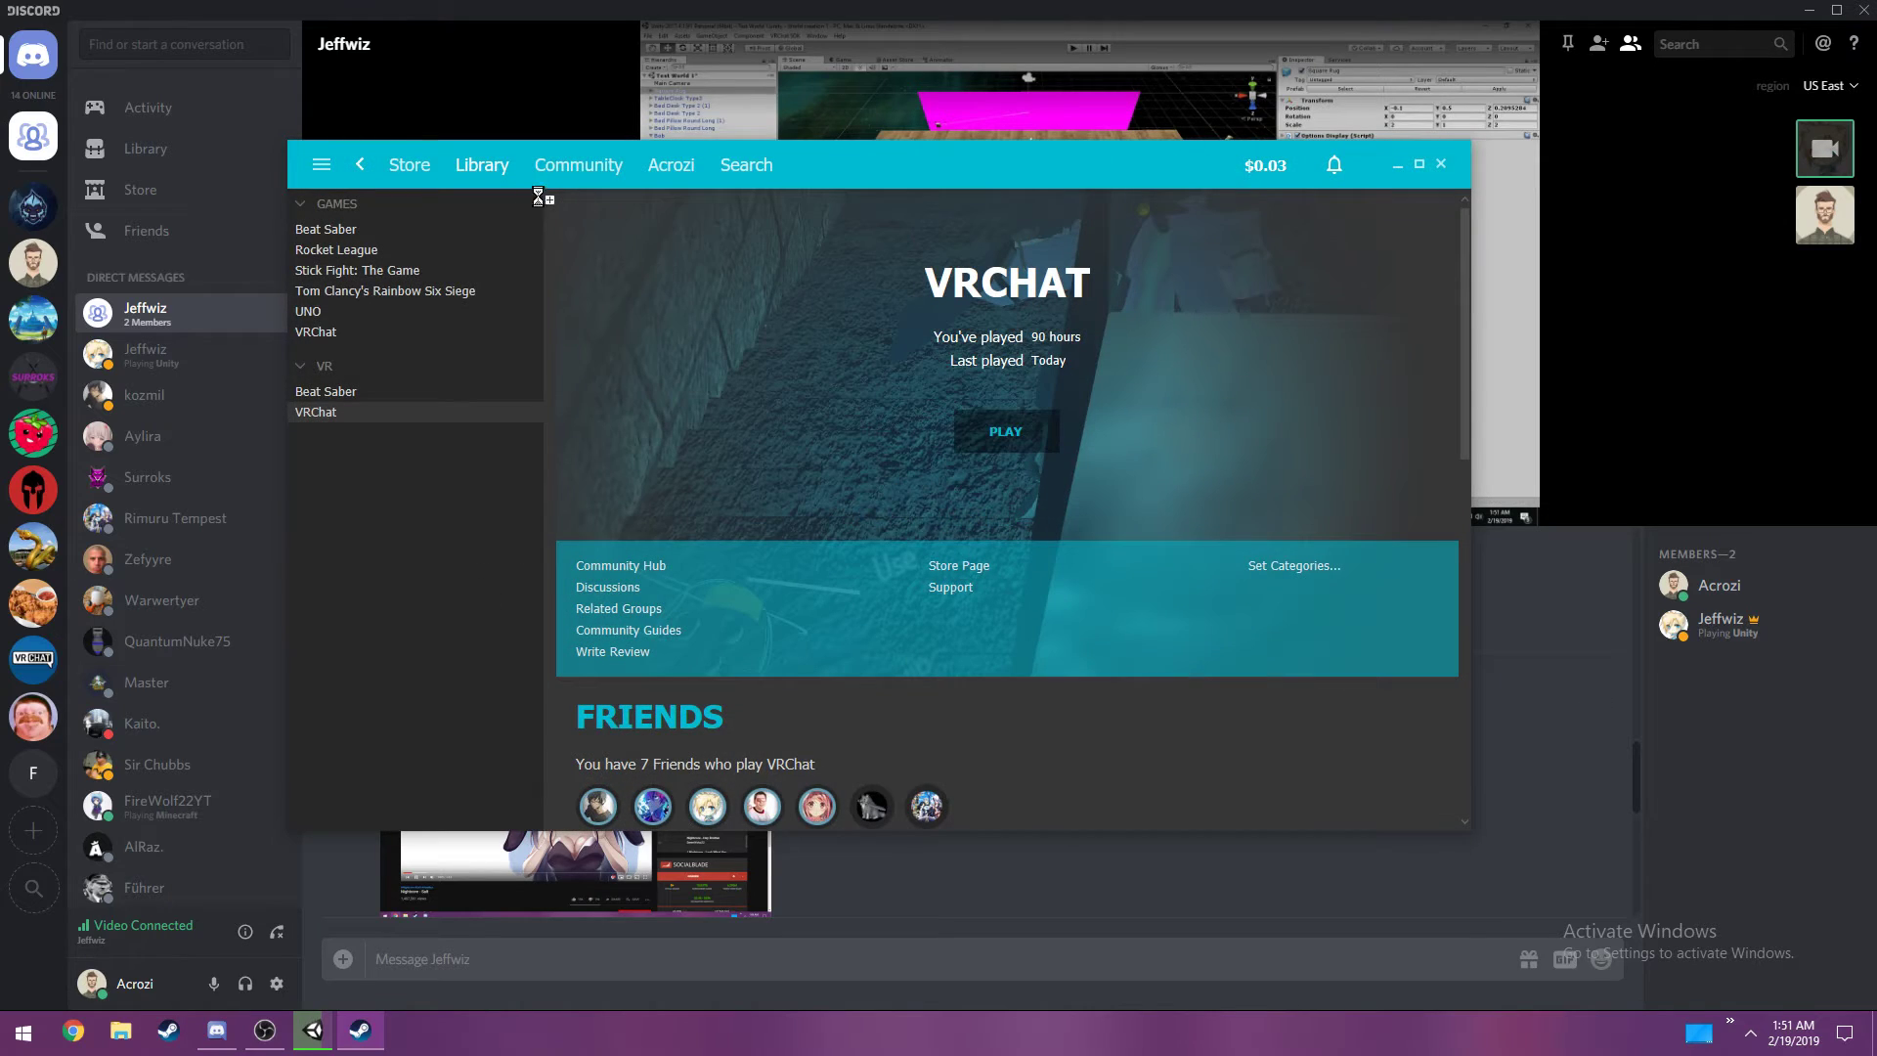
left_click(1398, 165)
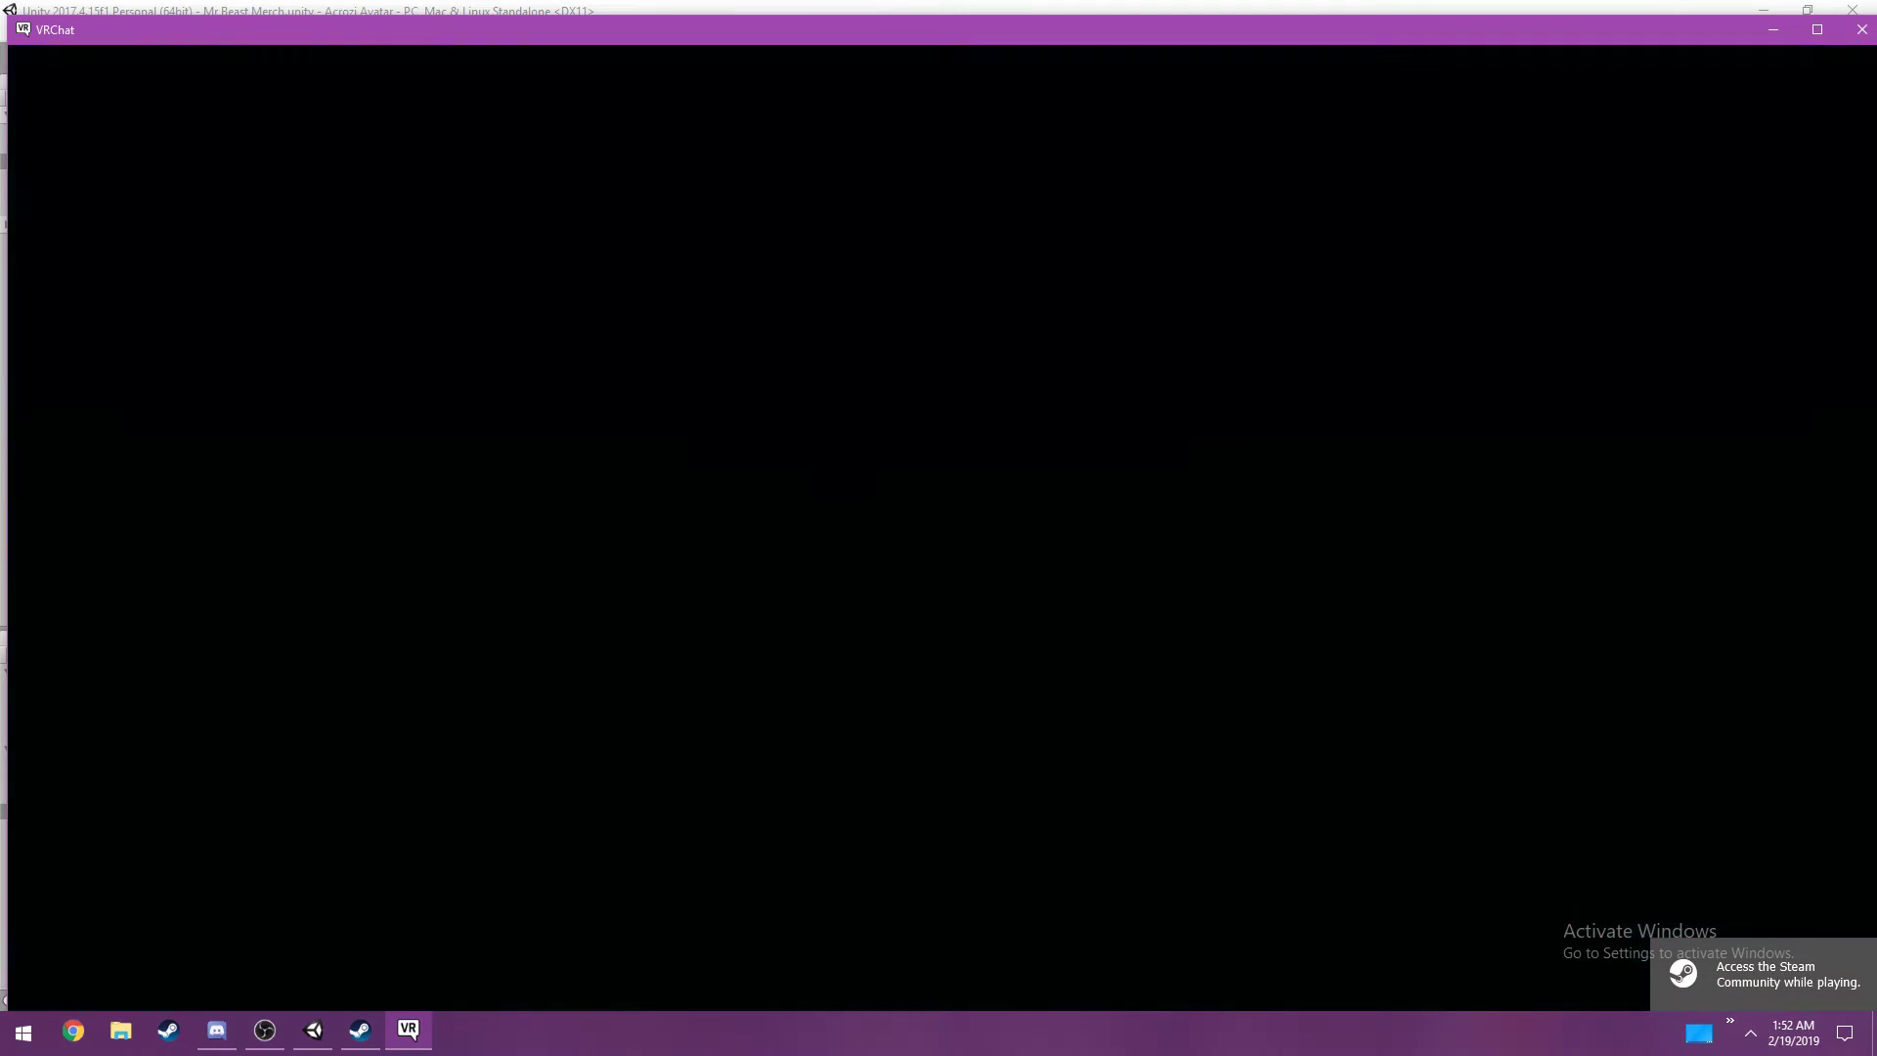
key("alt+Tab")
key("alt+Tab")
key("alt+Tab")
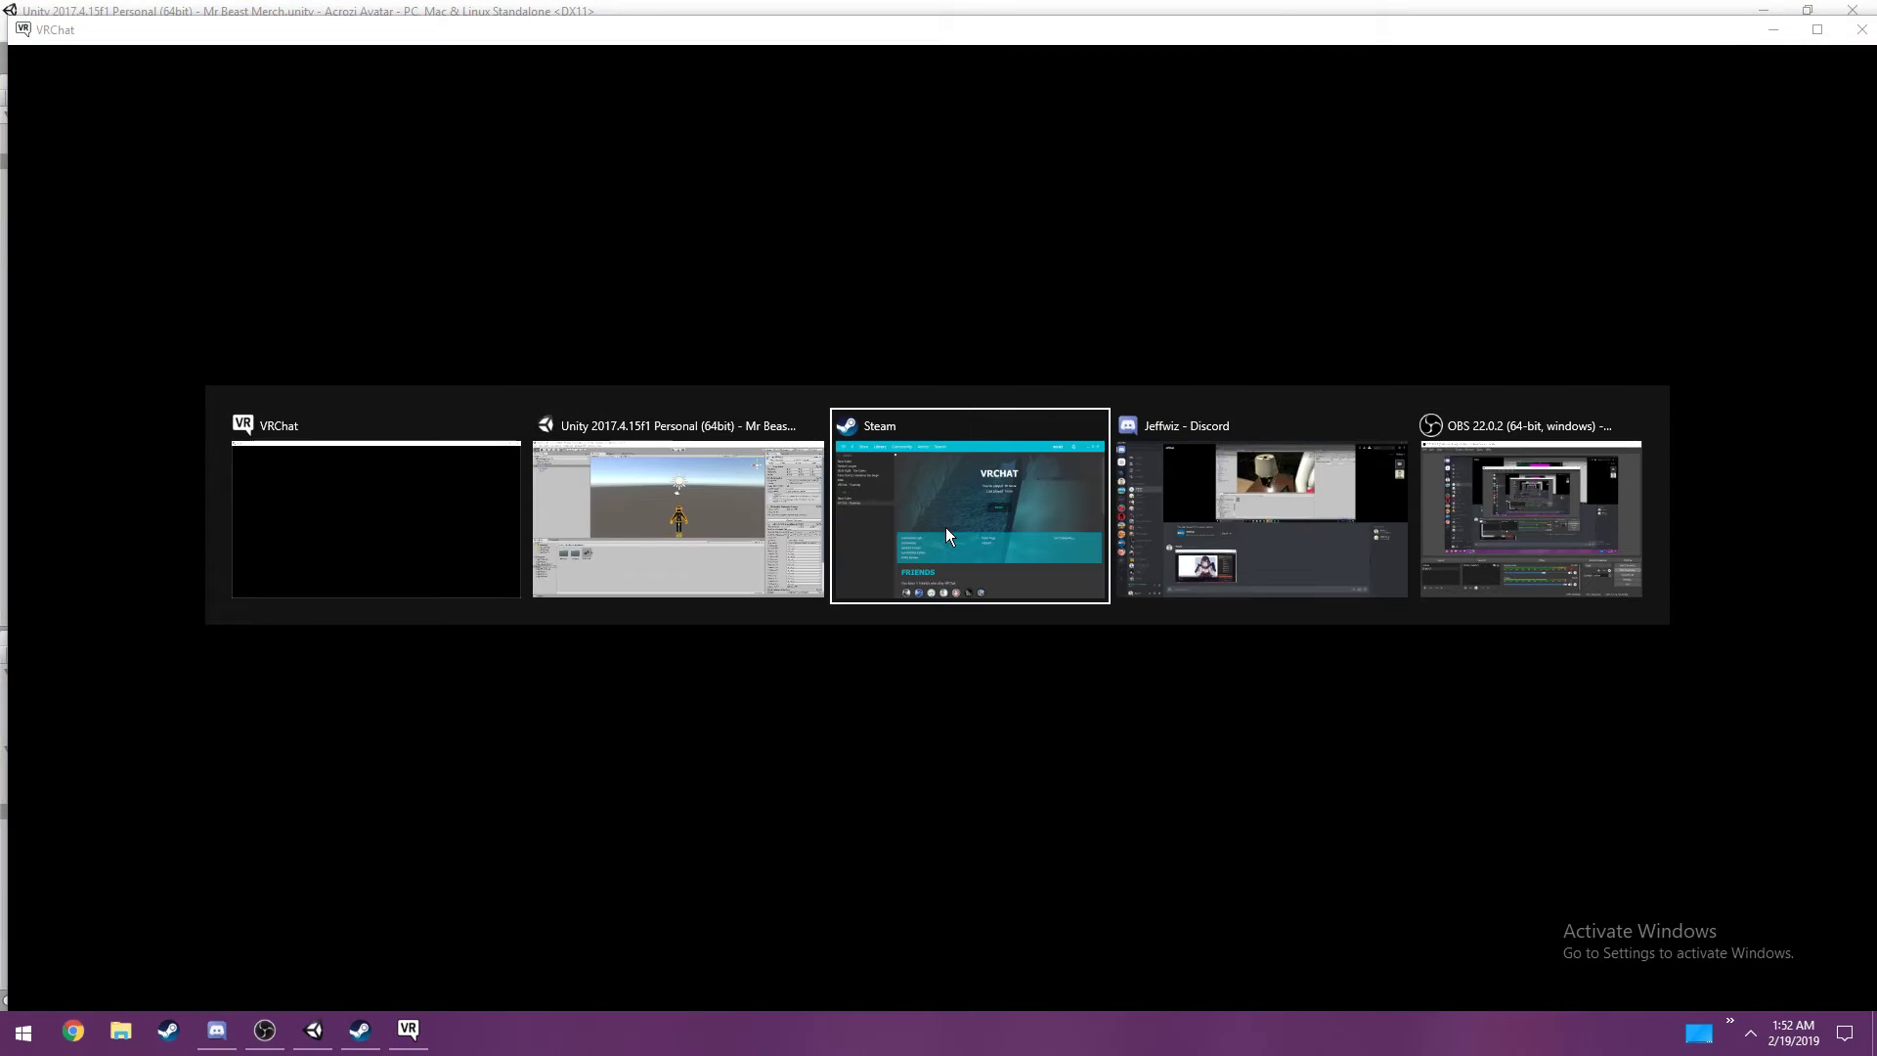
key("alt+Tab")
key("alt+Tab")
key("alt+Tab")
key("alt+Tab")
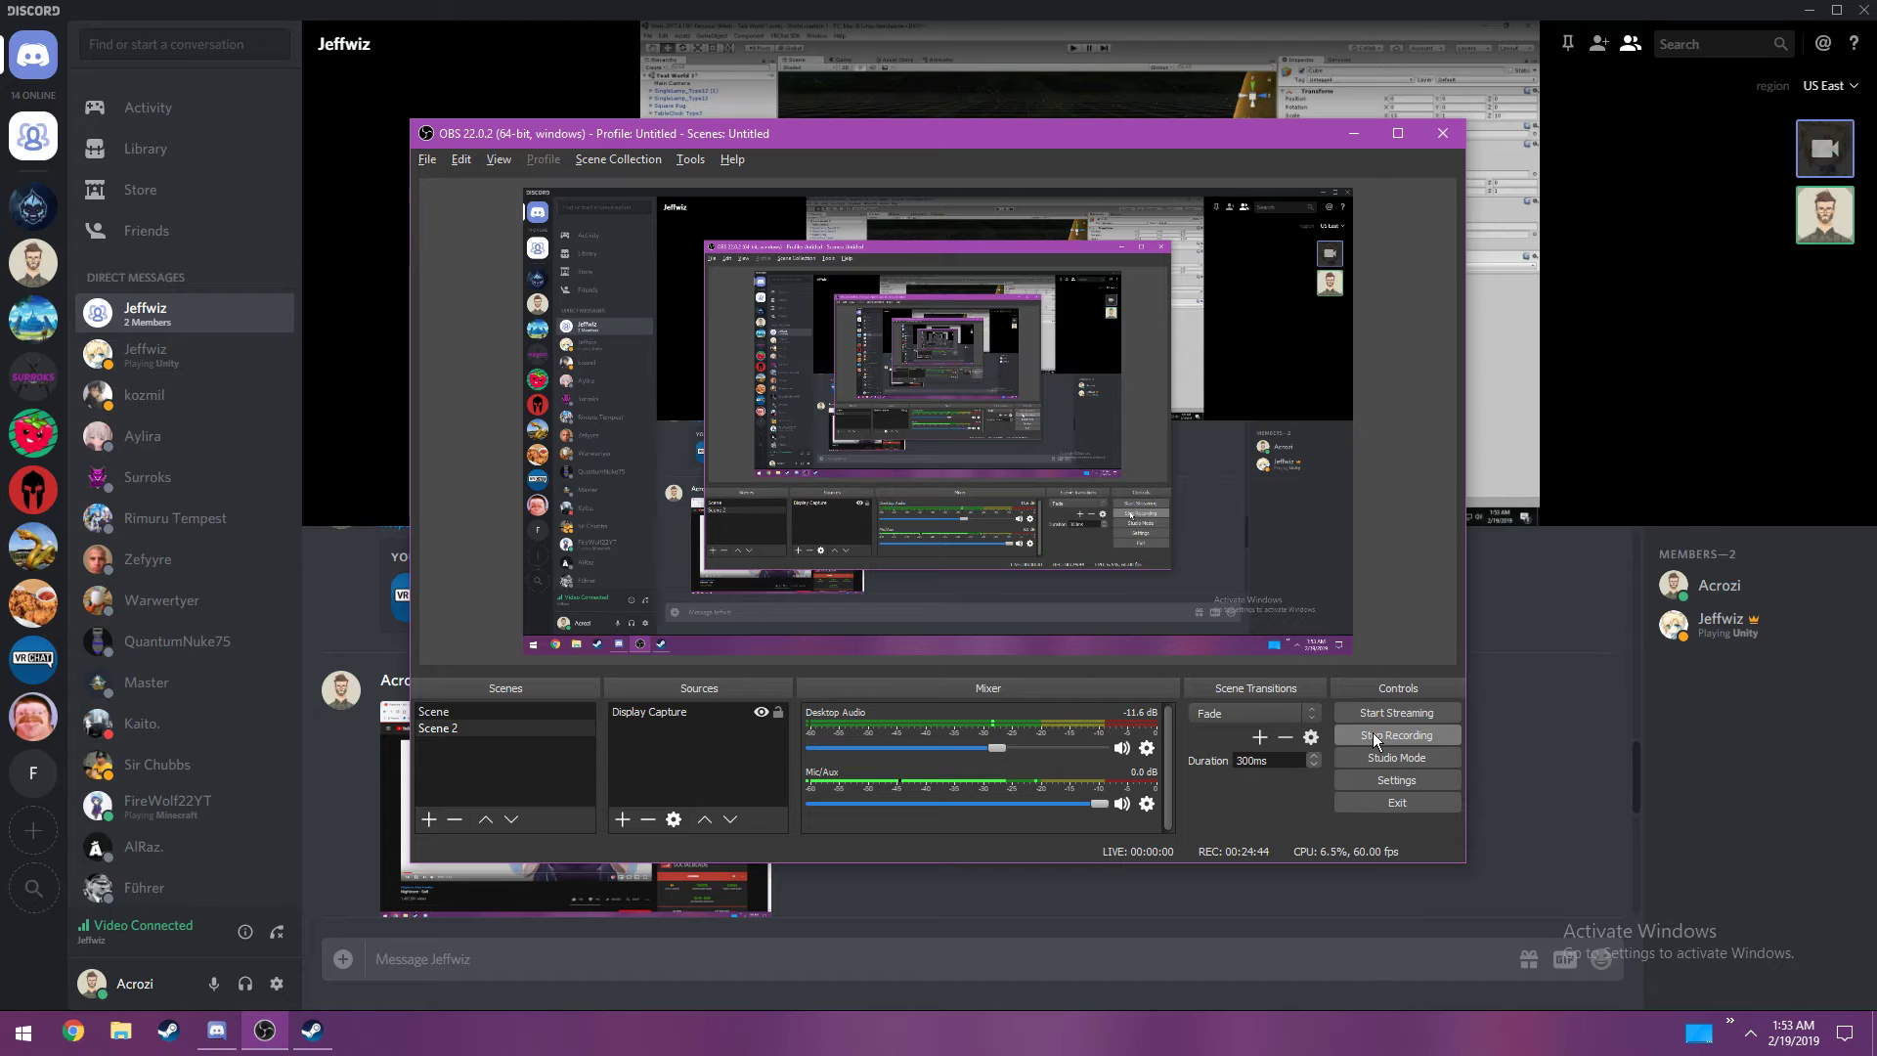